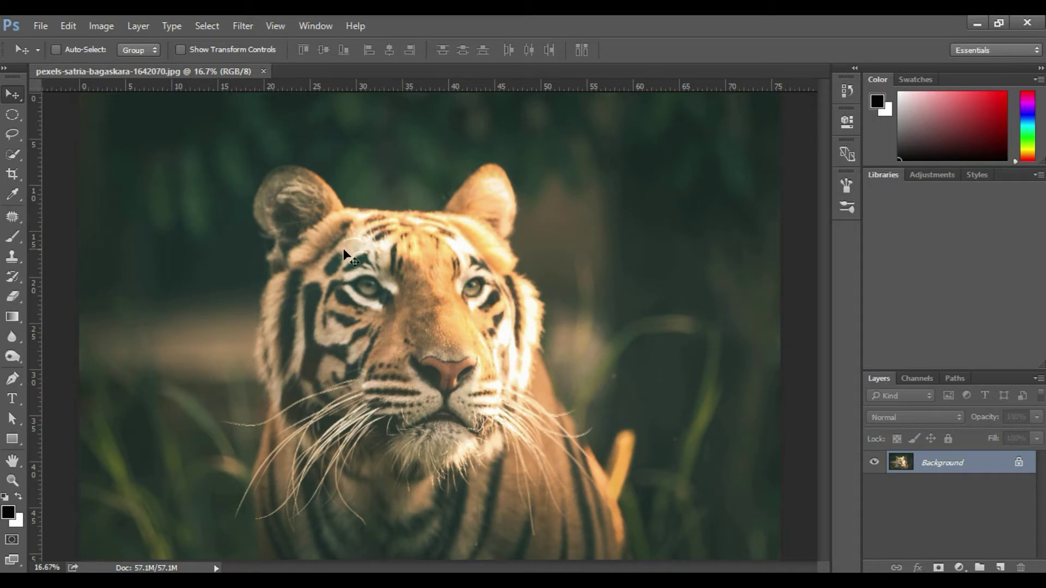
# Step: Open the lightning photo branimir-balogovic-v501xq7qPaI-unsplash from Downloads and return to the tiger image
pyautogui.click(42, 26)
pyautogui.click(49, 56)
pyautogui.click(361, 157)
pyautogui.click(273, 162)
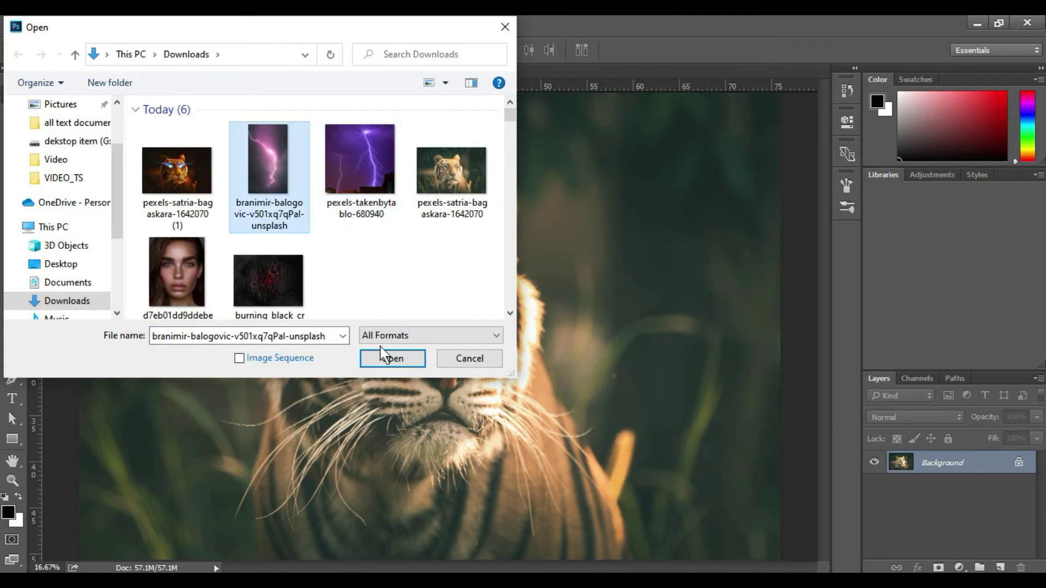
pyautogui.click(378, 361)
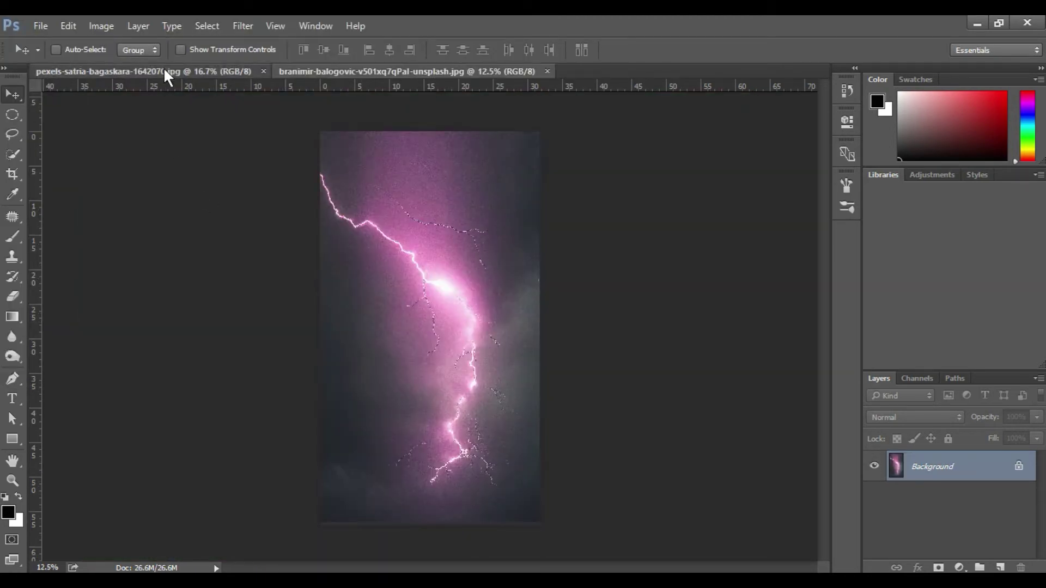
pyautogui.click(163, 71)
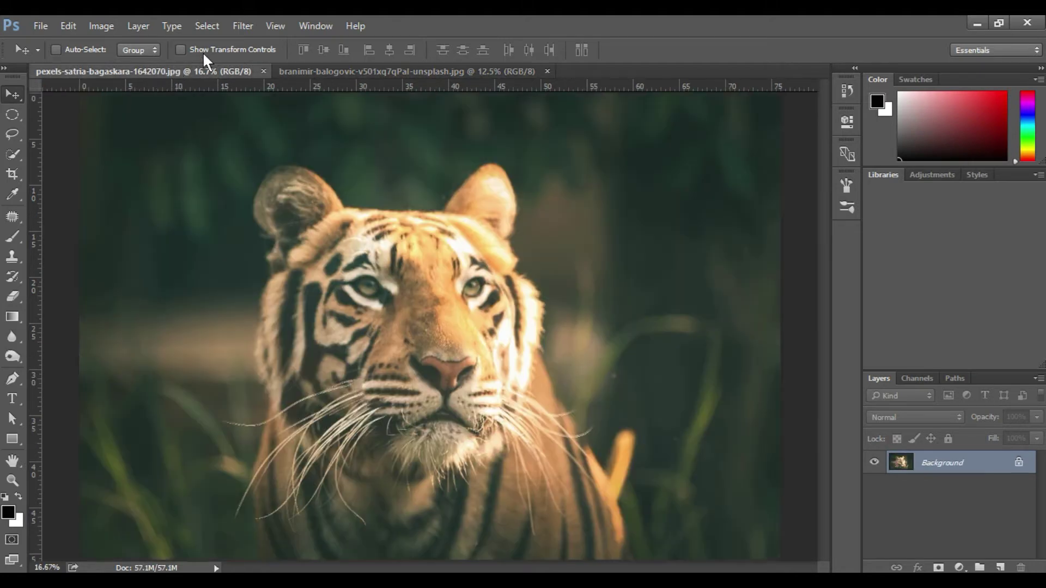
# Step: Outline the tiger's eye on the left of its face with a closed Pen tool shape in Shape mode and fill it white
pyautogui.click(12, 379)
pyautogui.click(87, 48)
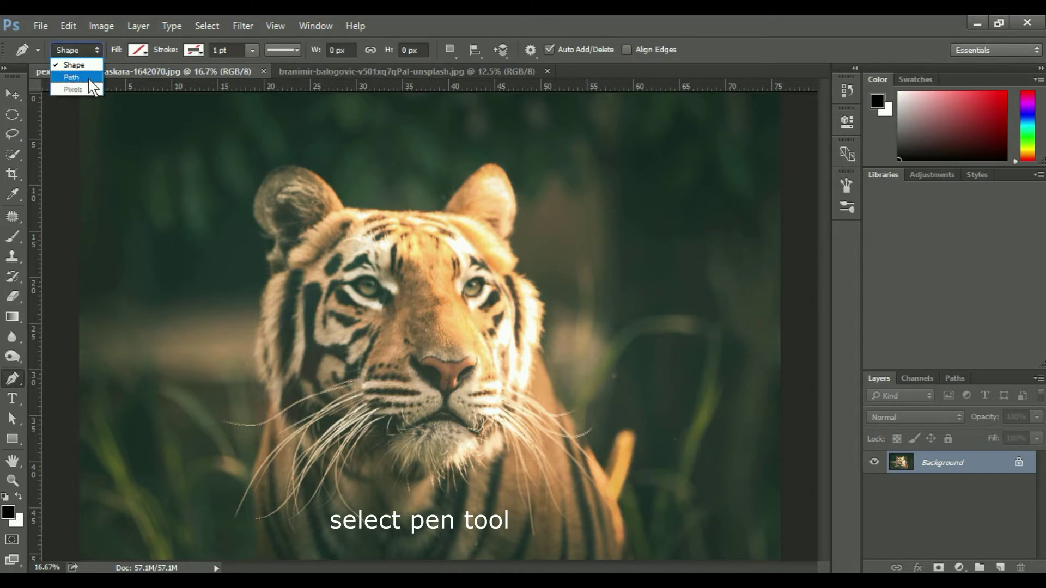
pyautogui.click(77, 65)
pyautogui.click(449, 48)
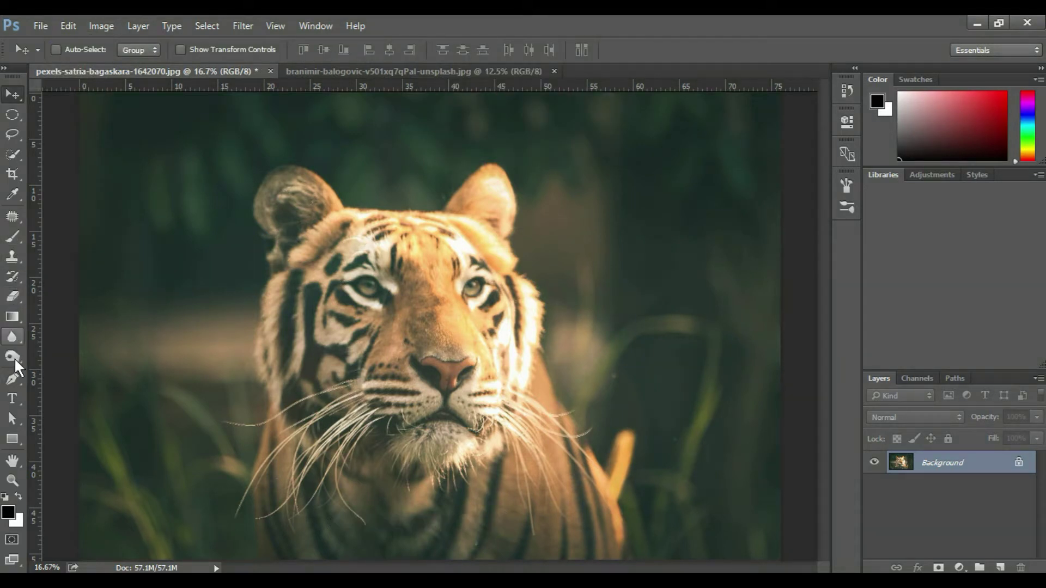
pyautogui.click(13, 379)
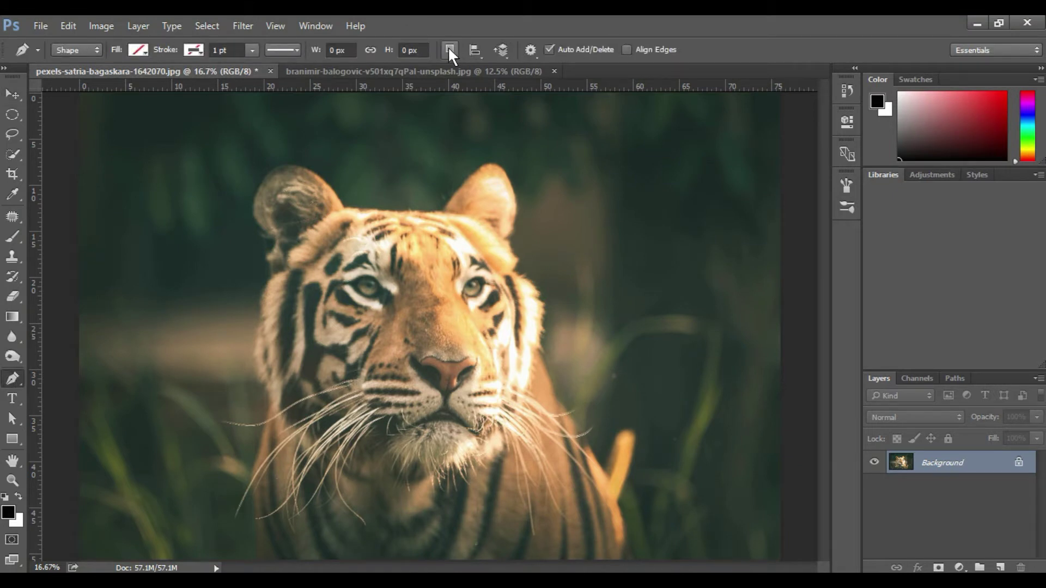
pyautogui.click(449, 48)
pyautogui.click(456, 68)
pyautogui.click(379, 299)
pyautogui.click(357, 292)
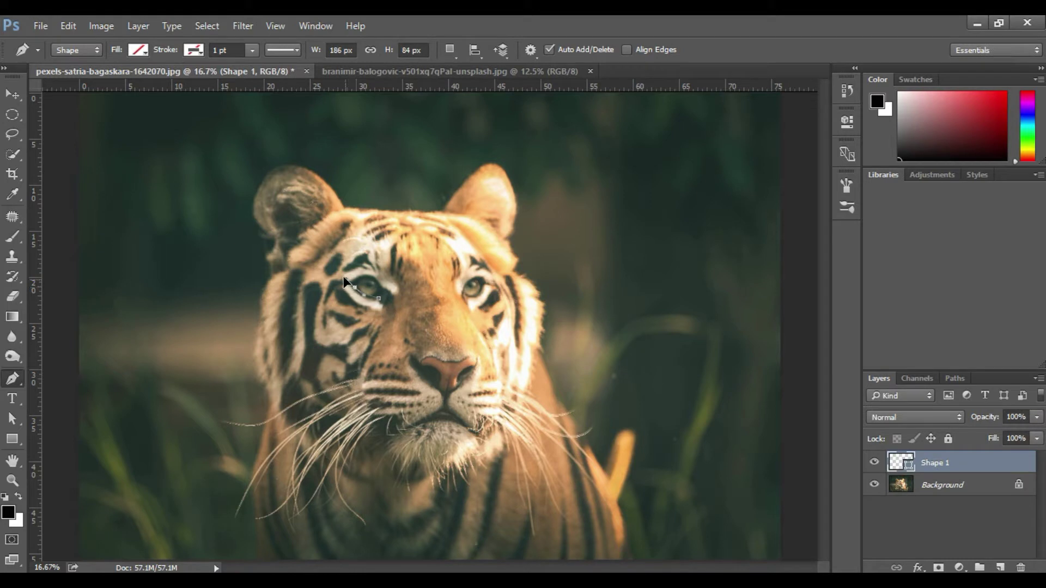
pyautogui.moveTo(343, 279); pyautogui.dragTo(342, 274)
pyautogui.moveTo(355, 286)
pyautogui.mouseDown()
pyautogui.moveTo(343, 284)
pyautogui.moveTo(371, 280)
pyautogui.mouseUp()
pyautogui.moveTo(384, 296); pyautogui.dragTo(385, 298)
pyautogui.click(385, 298)
pyautogui.click(139, 50)
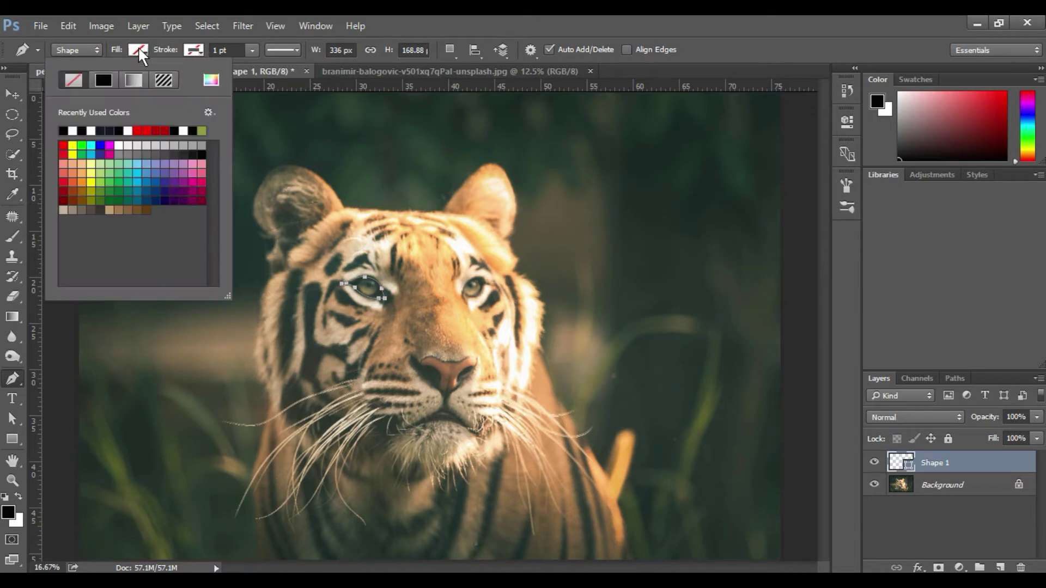
pyautogui.click(94, 132)
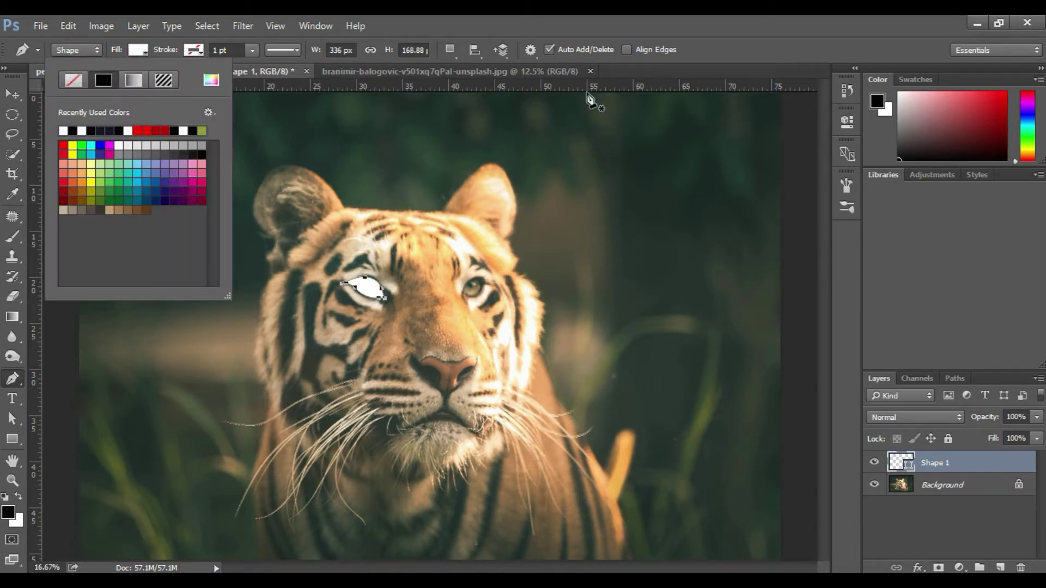
# Step: Add a closed Pen shape around the tiger's other eye to the same layer using Combine Shapes
pyautogui.click(449, 49)
pyautogui.click(484, 84)
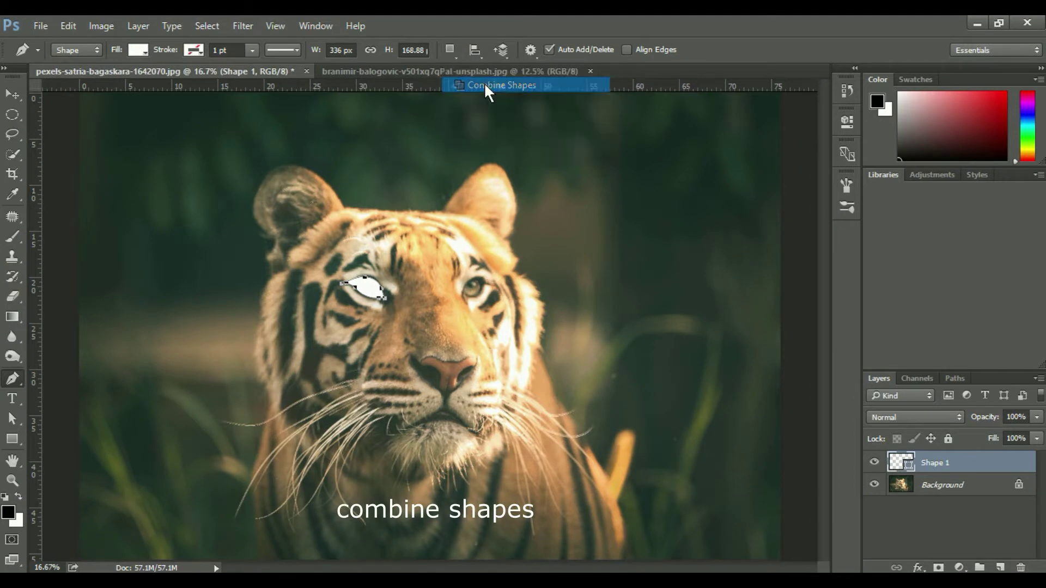
pyautogui.click(461, 297)
pyautogui.moveTo(477, 279); pyautogui.dragTo(487, 283)
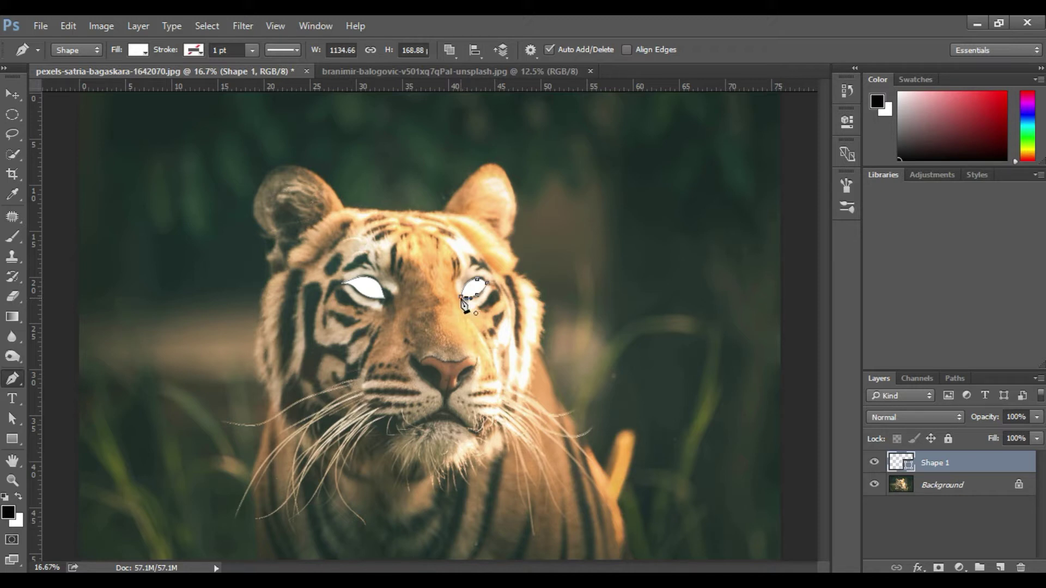
pyautogui.click(461, 297)
# Step: Apply a cyan Outer Glow to the eye shape layer with Screen blending, 89% opacity, 0% noise, 23% spread and 169 px size
pyautogui.rightClick(960, 463)
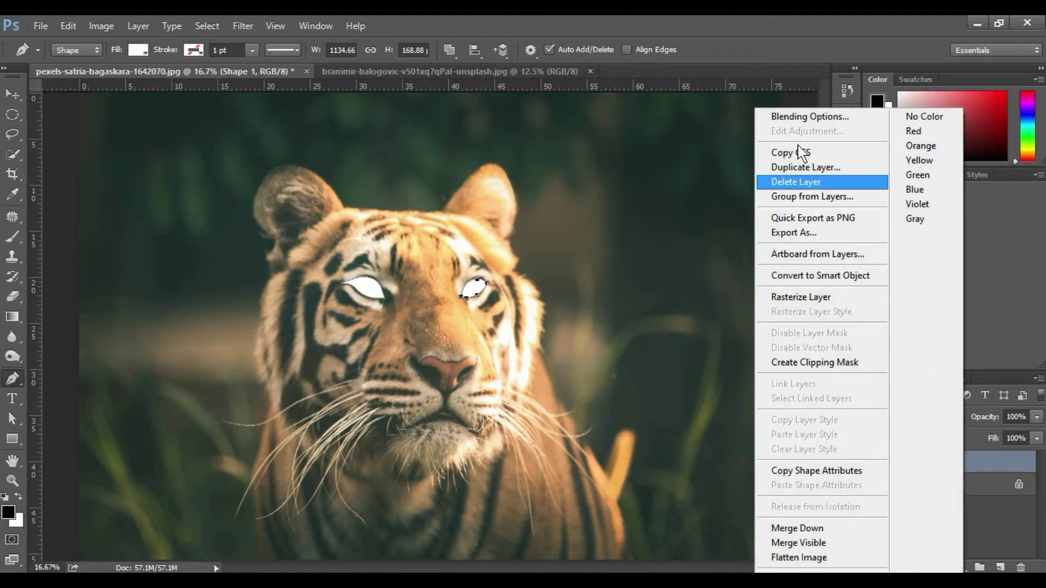
pyautogui.click(797, 114)
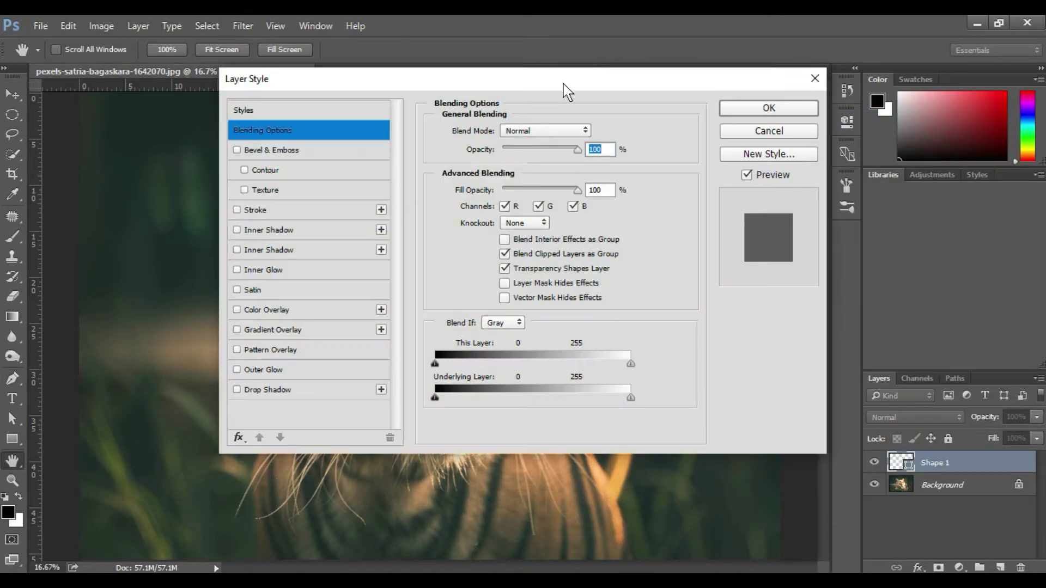
pyautogui.moveTo(563, 84); pyautogui.dragTo(728, 171)
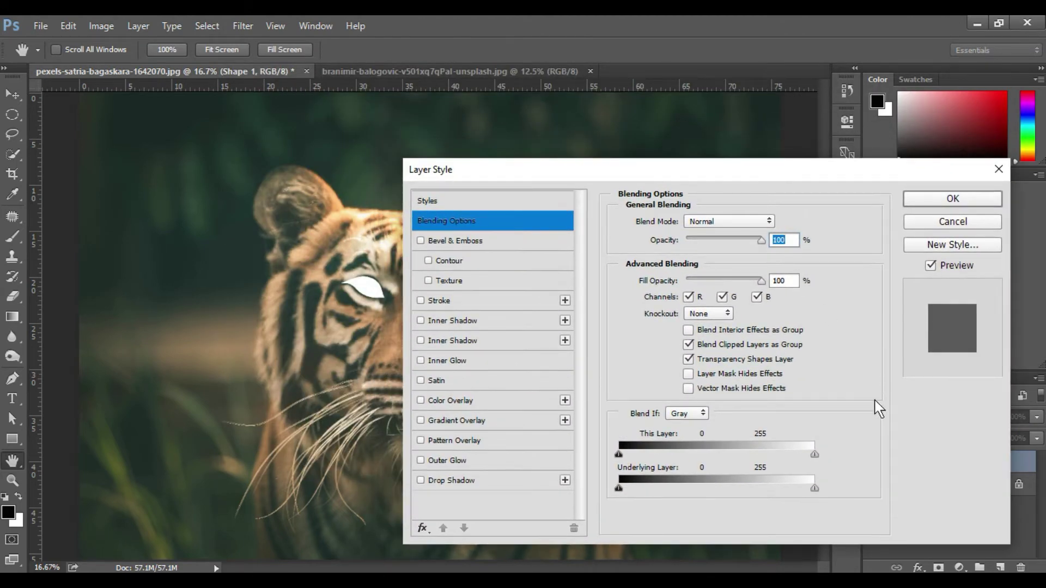
pyautogui.click(478, 460)
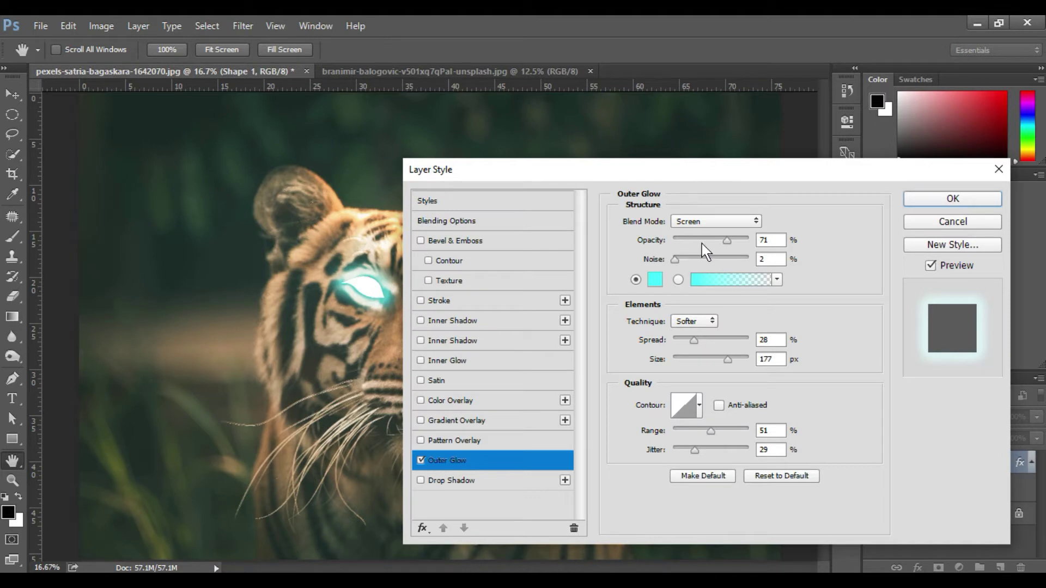
pyautogui.moveTo(730, 240); pyautogui.dragTo(757, 240)
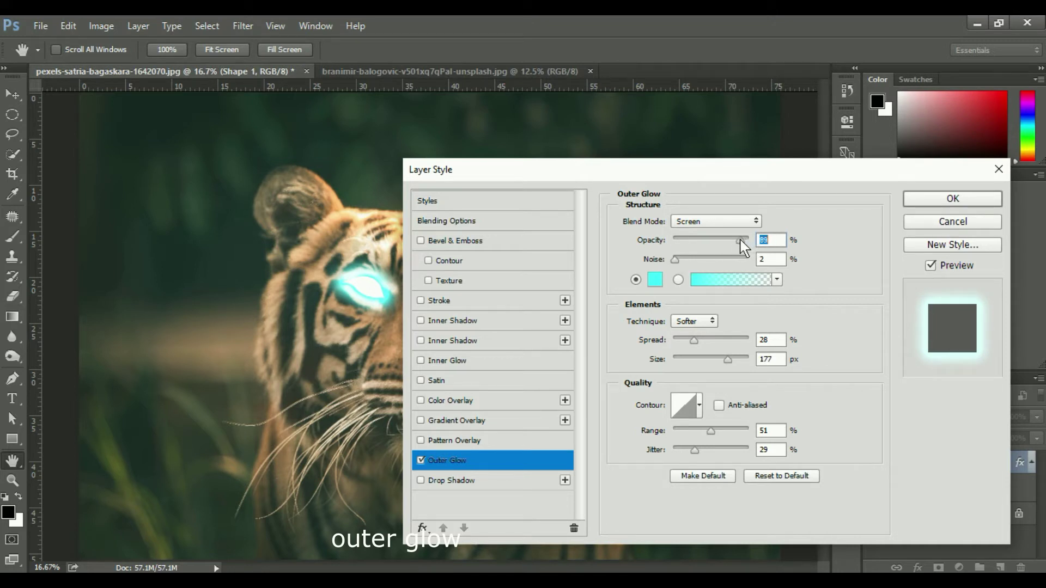
pyautogui.moveTo(678, 259); pyautogui.dragTo(663, 260)
pyautogui.moveTo(693, 341); pyautogui.dragTo(691, 341)
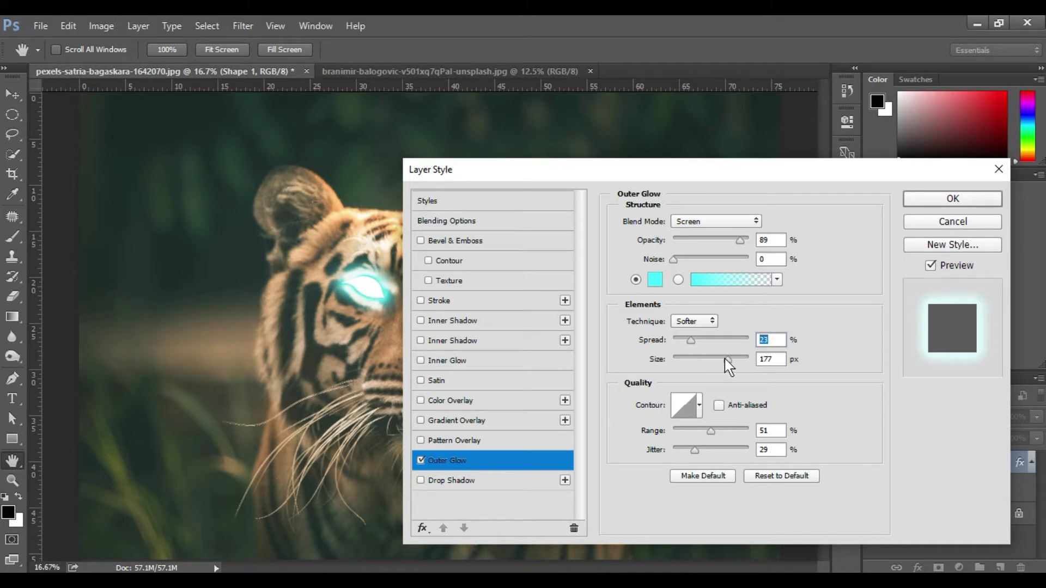
pyautogui.moveTo(730, 358); pyautogui.dragTo(726, 358)
pyautogui.moveTo(770, 182)
pyautogui.mouseDown()
pyautogui.moveTo(774, 219)
pyautogui.moveTo(718, 439)
pyautogui.moveTo(817, 218)
pyautogui.moveTo(764, 166)
pyautogui.mouseUp()
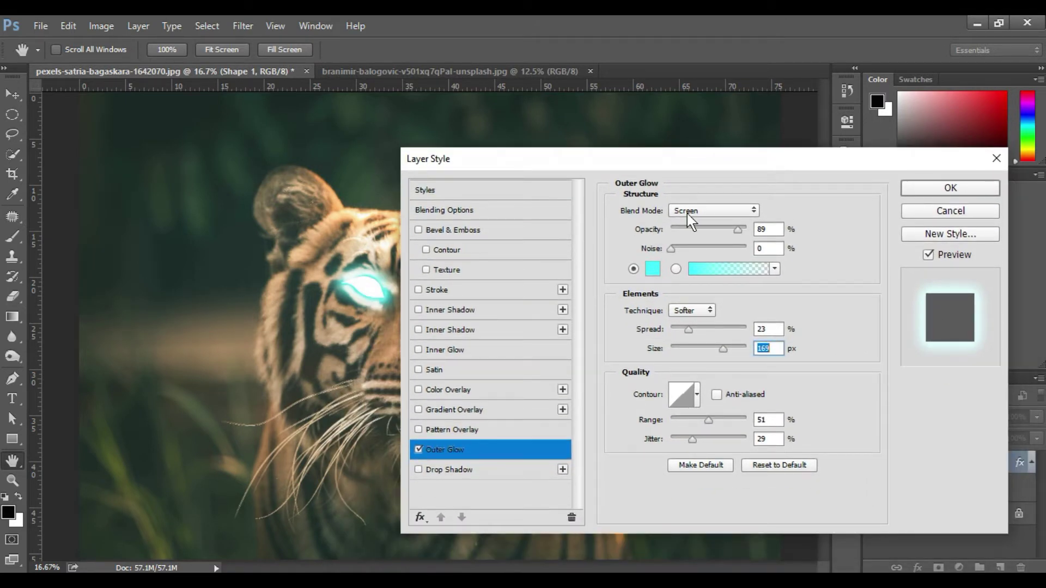
pyautogui.click(706, 211)
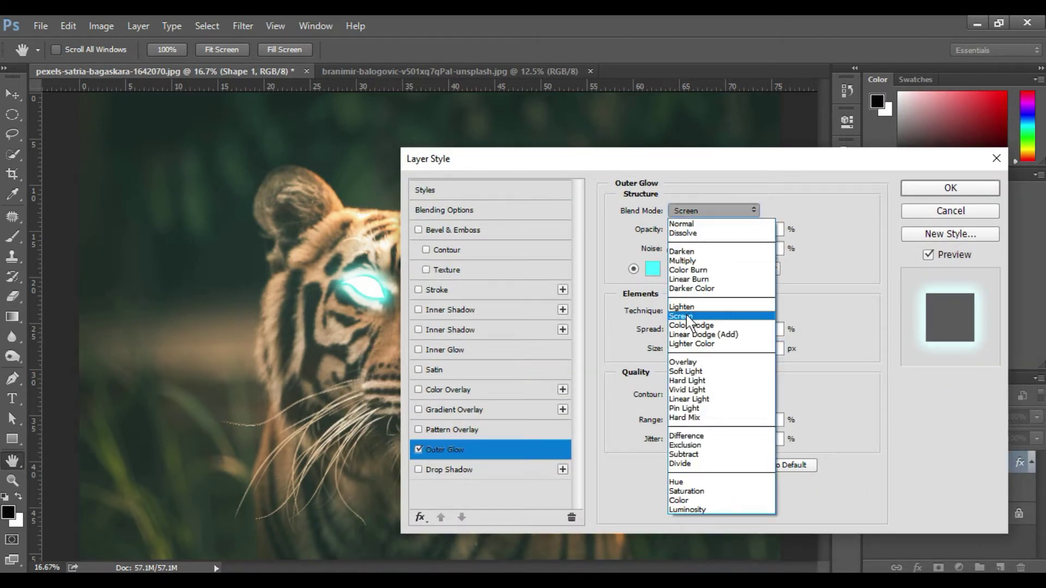
pyautogui.click(927, 158)
pyautogui.click(949, 188)
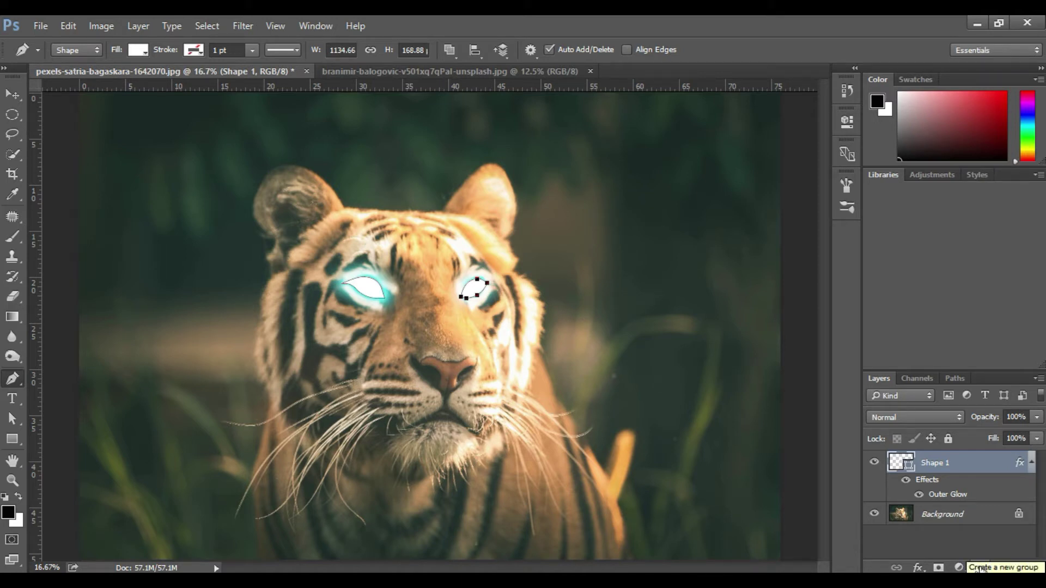
# Step: Create a new layer above the eye shapes and clip it to them with a clipping mask
pyautogui.click(999, 568)
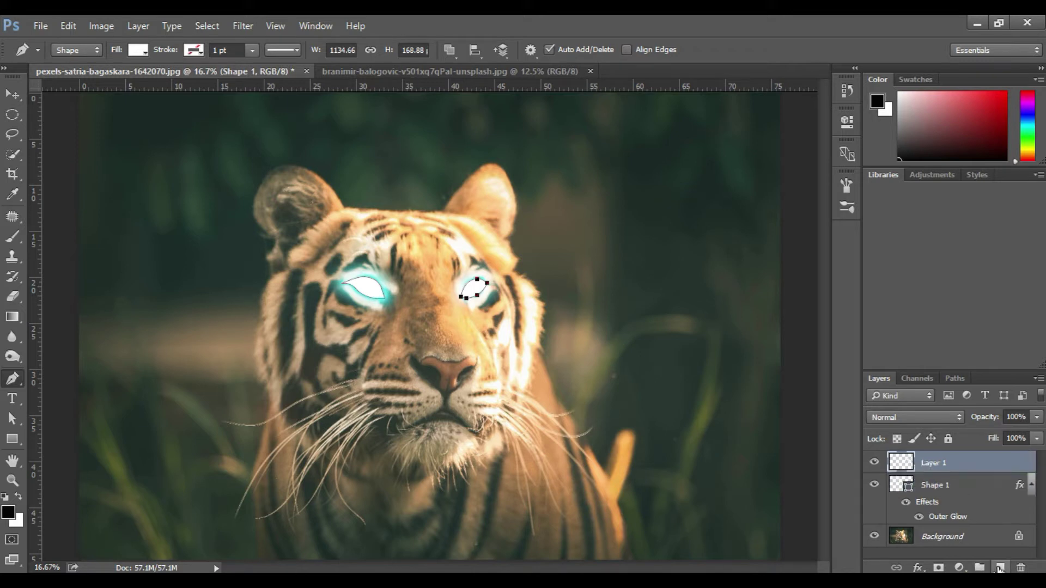
pyautogui.rightClick(941, 464)
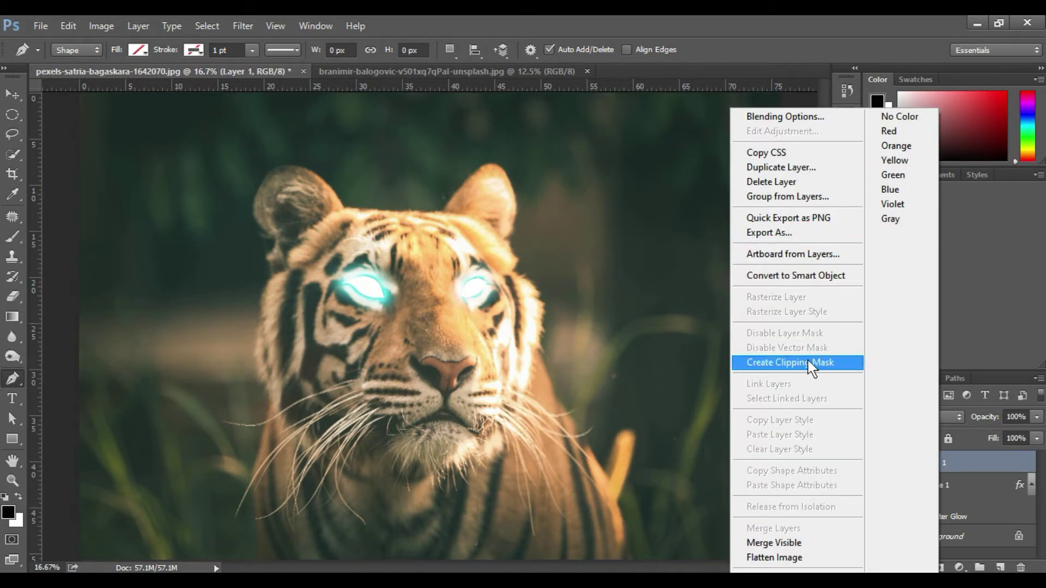
pyautogui.click(787, 360)
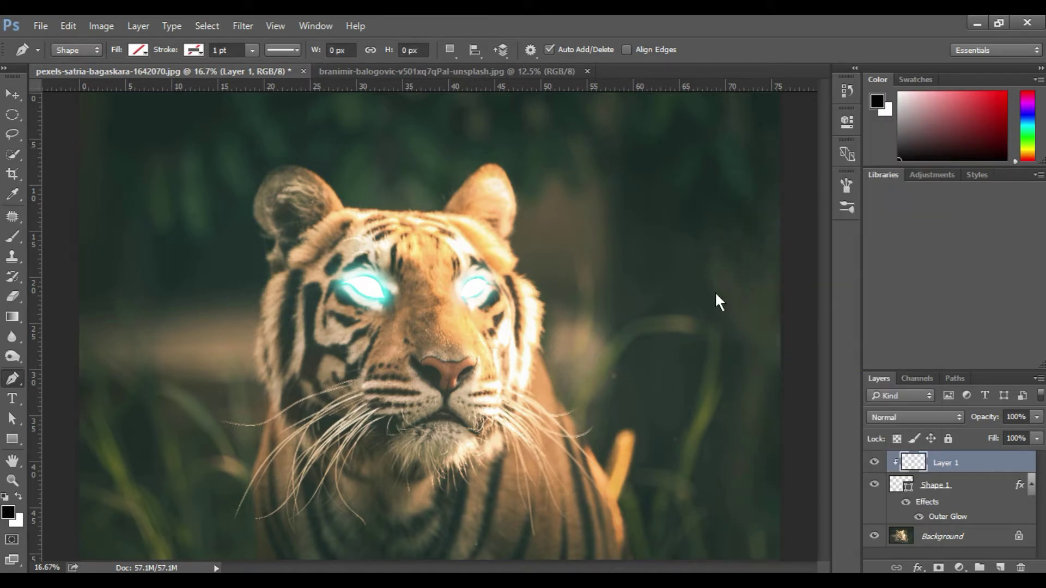
# Step: Brush black over the edges of both glowing eyes on the clipped layer, using 51% opacity and a 125 px brush
pyautogui.click(12, 238)
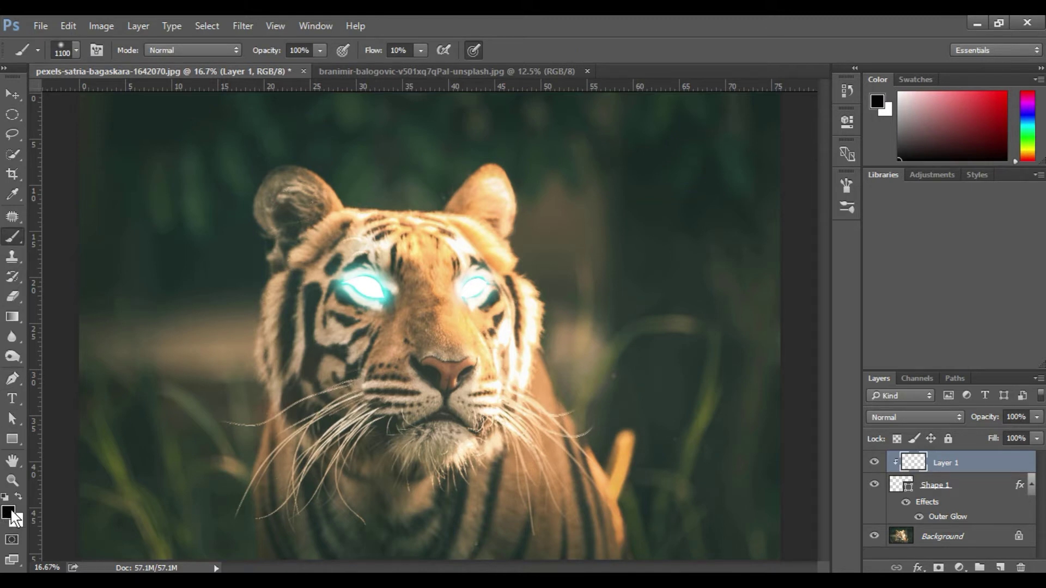
pyautogui.click(321, 50)
pyautogui.click(287, 63)
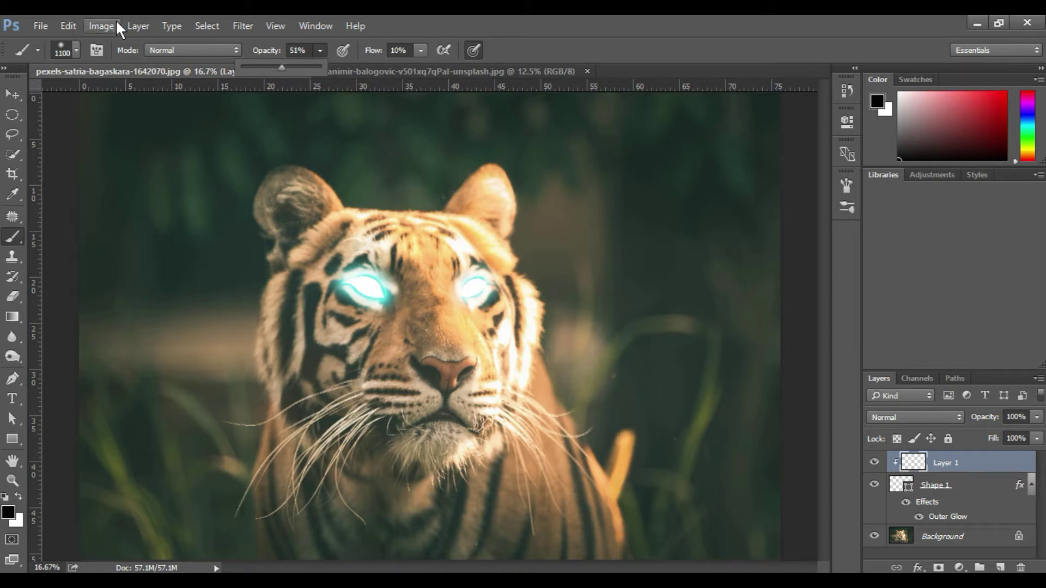
pyautogui.click(70, 46)
pyautogui.click(30, 170)
pyautogui.click(95, 43)
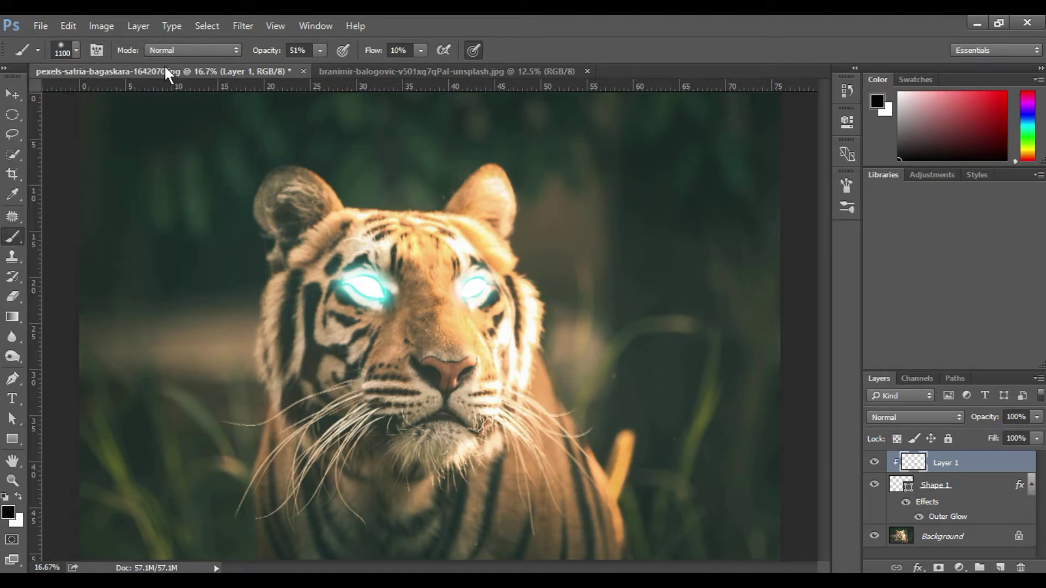
pyautogui.press('[')
pyautogui.press('[')
pyautogui.press('[')
pyautogui.press('[')
pyautogui.press('[')
pyautogui.press('[')
pyautogui.press('[')
pyautogui.press('[')
pyautogui.press('[')
pyautogui.press('[')
pyautogui.press('[')
pyautogui.press('[')
pyautogui.press('[')
pyautogui.moveTo(342, 278); pyautogui.dragTo(346, 290)
pyautogui.moveTo(437, 298); pyautogui.dragTo(477, 273)
# Step: Add a Color Lookup adjustment directly above the Background layer using the EdgyAmber.3DL 3D LUT
pyautogui.click(934, 540)
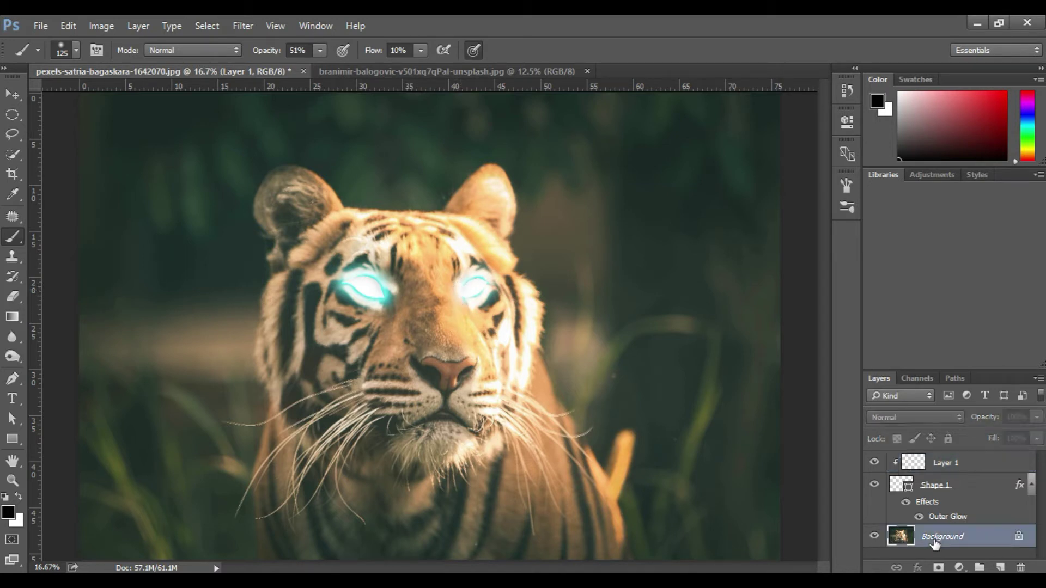
pyautogui.click(958, 567)
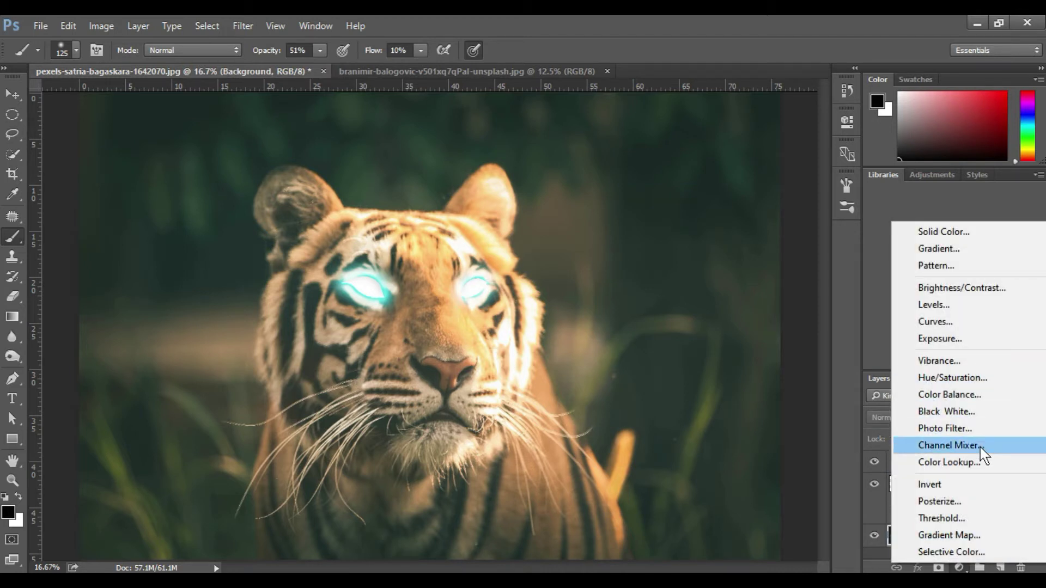
pyautogui.click(946, 462)
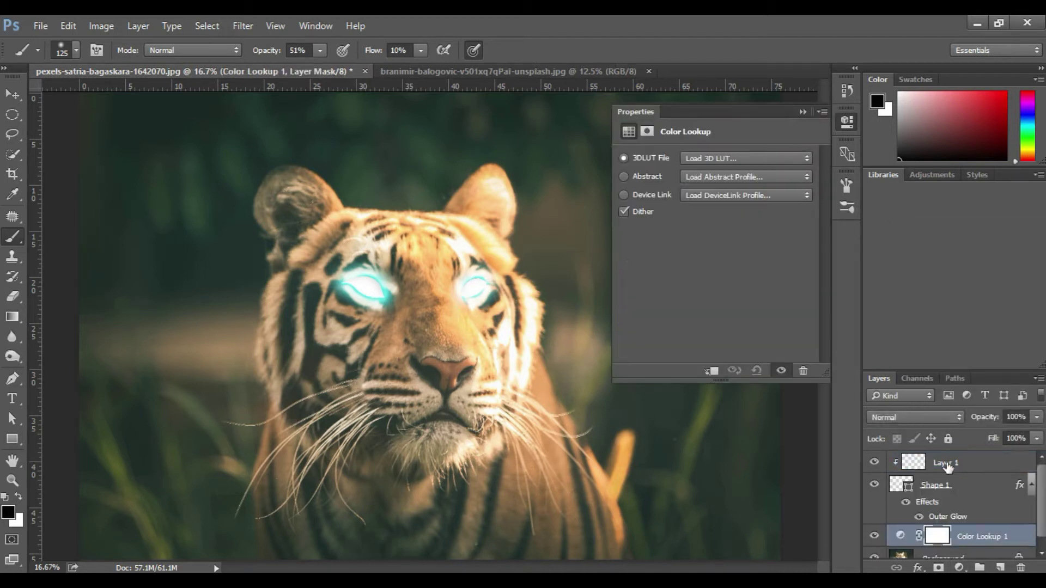
pyautogui.click(750, 156)
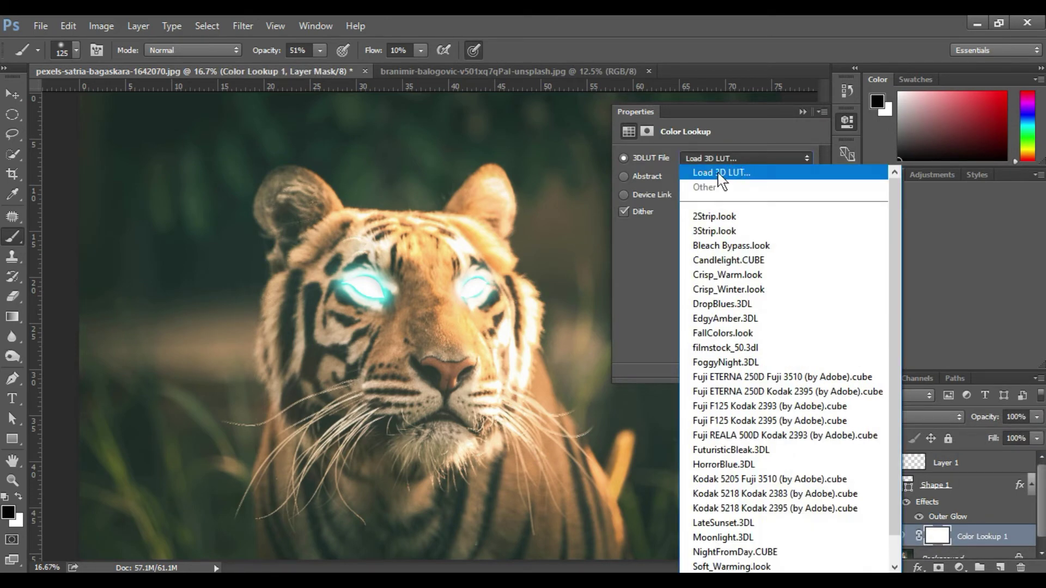
pyautogui.click(727, 319)
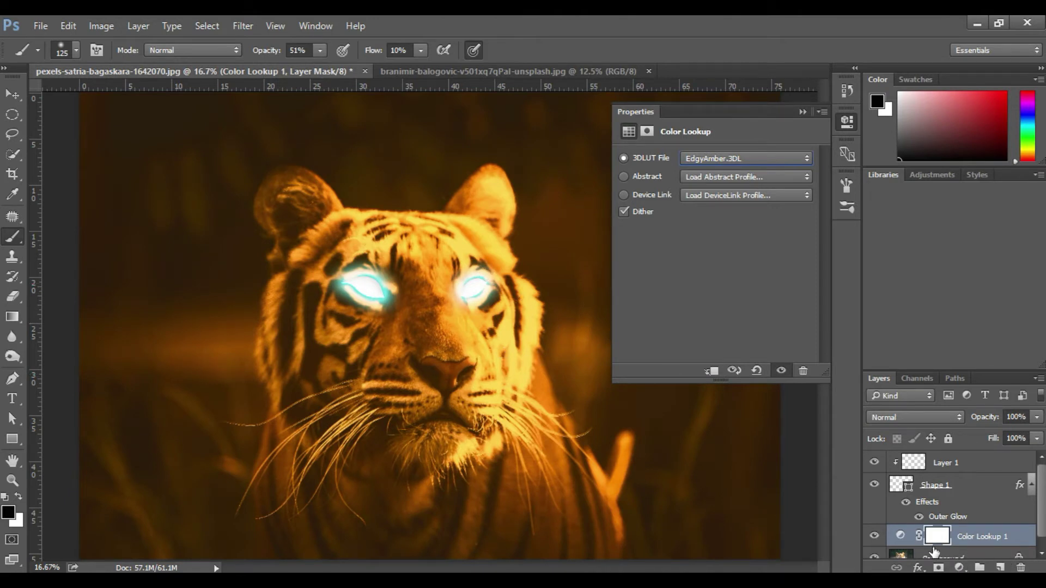
# Step: Add a Brightness/Contrast adjustment directly above the Background layer and set its brightness to -77
pyautogui.scroll(-1, 948, 523)
pyautogui.click(952, 548)
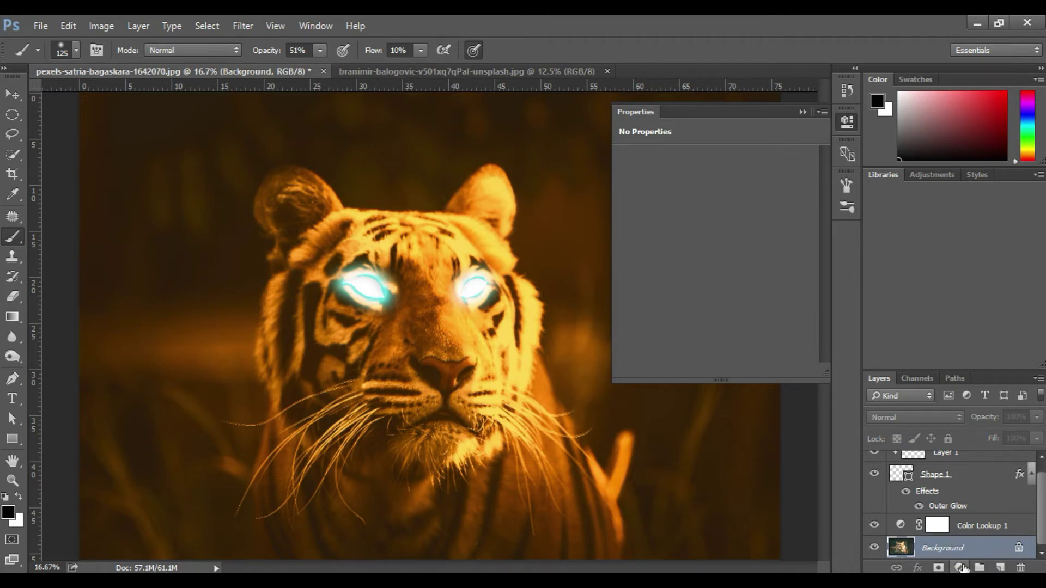
pyautogui.click(959, 567)
pyautogui.click(799, 109)
pyautogui.click(802, 110)
pyautogui.click(959, 568)
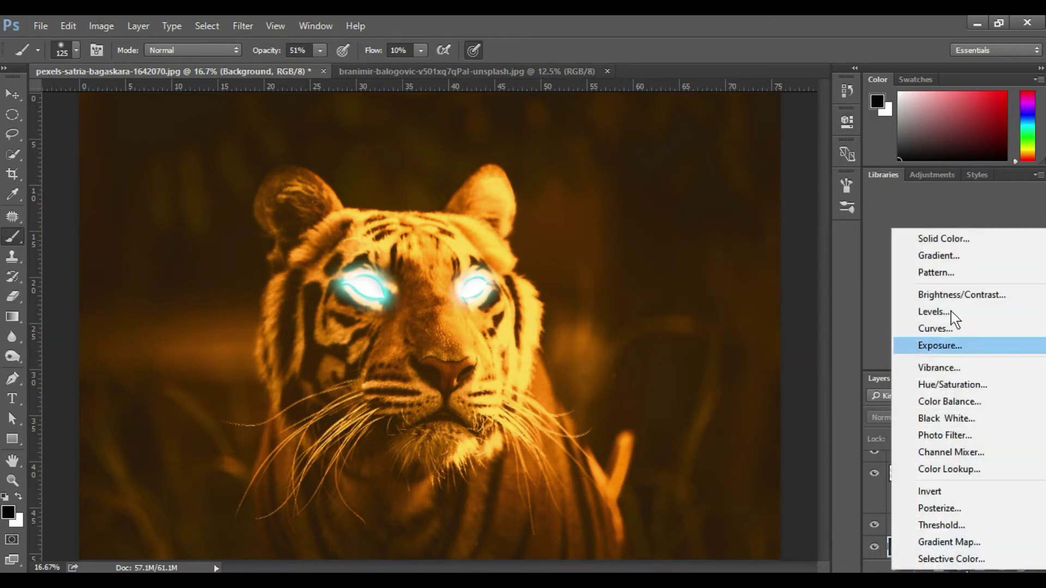
pyautogui.click(961, 295)
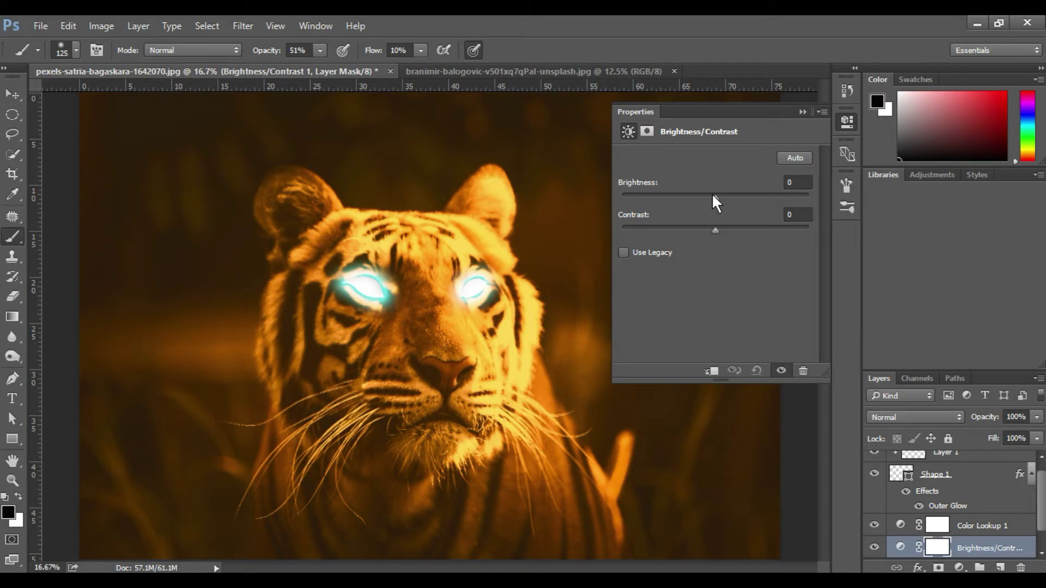
pyautogui.moveTo(713, 195); pyautogui.dragTo(669, 199)
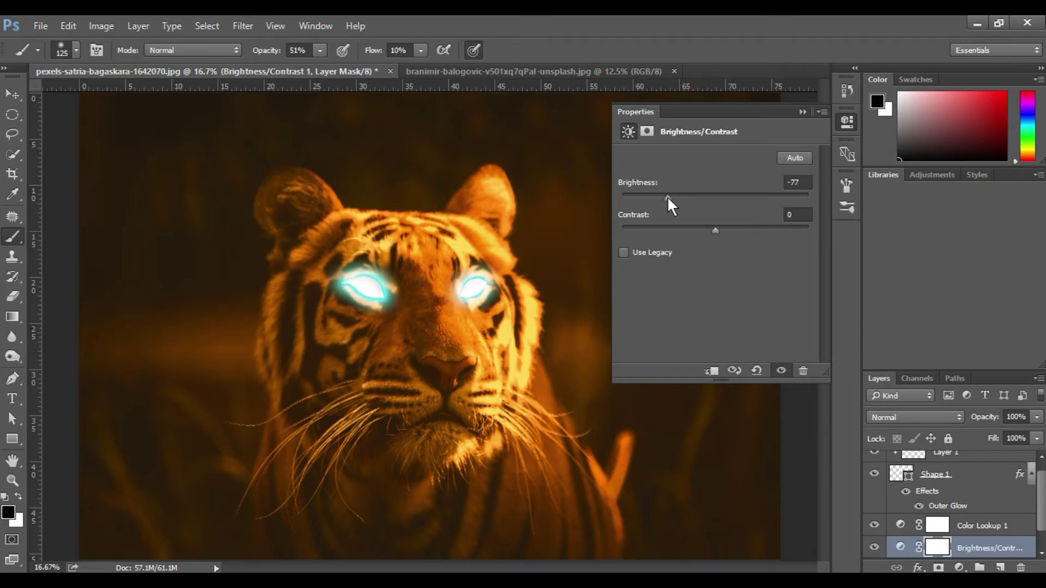
# Step: Lower the Brightness/Contrast adjustment's brightness to -123
pyautogui.moveTo(668, 198); pyautogui.dragTo(657, 197)
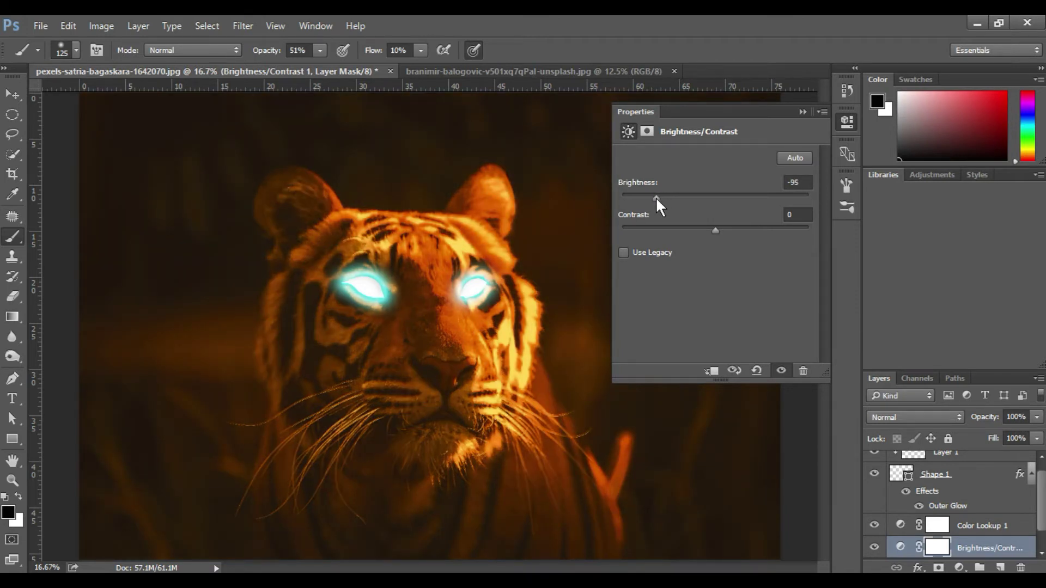
pyautogui.moveTo(657, 198); pyautogui.dragTo(646, 198)
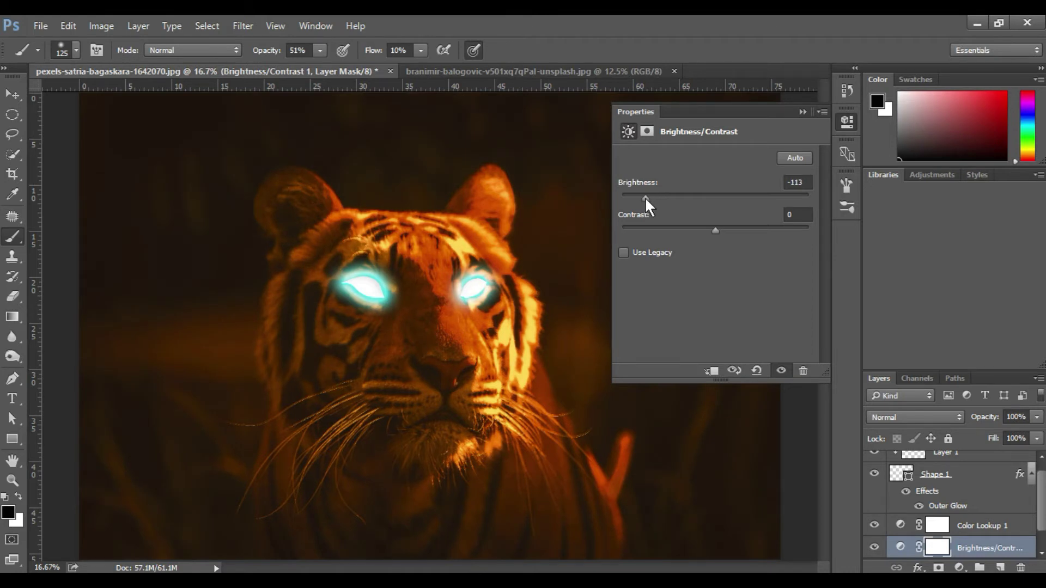
pyautogui.moveTo(645, 197); pyautogui.dragTo(638, 195)
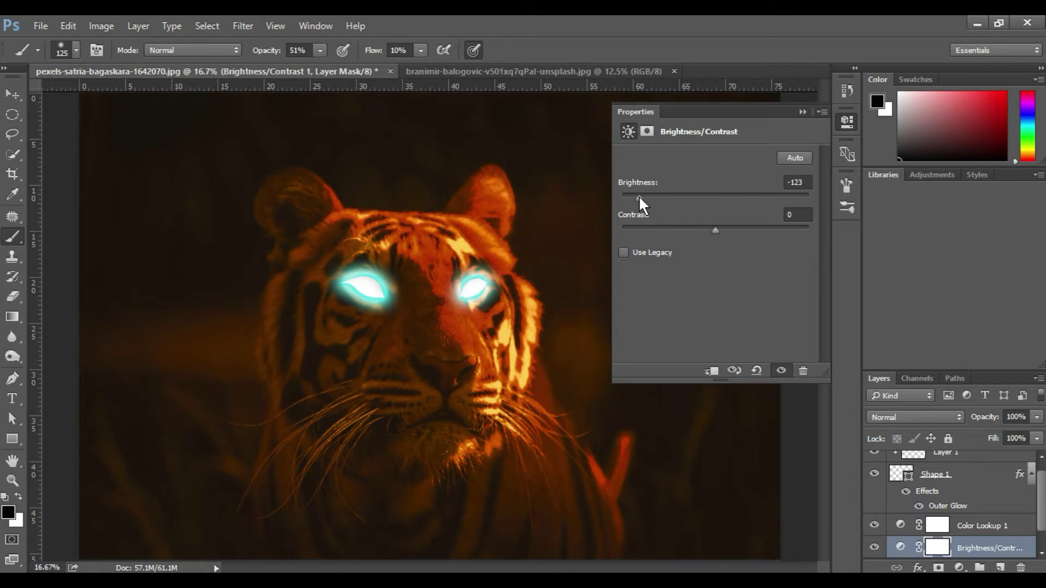
pyautogui.click(799, 111)
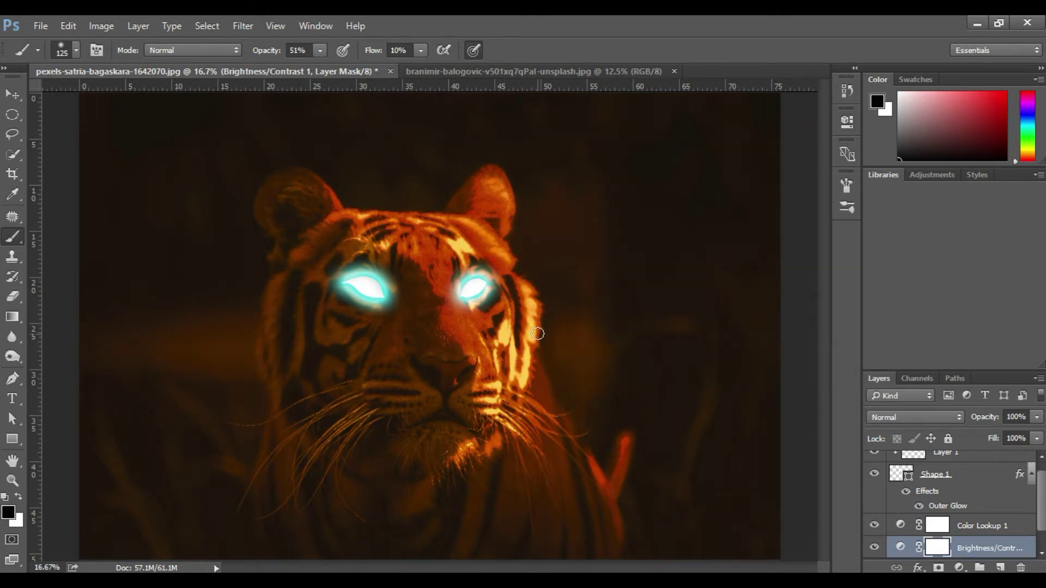
# Step: Raise the contrast of the Brightness/Contrast adjustment to deepen the dark background around the tiger
pyautogui.doubleClick(901, 547)
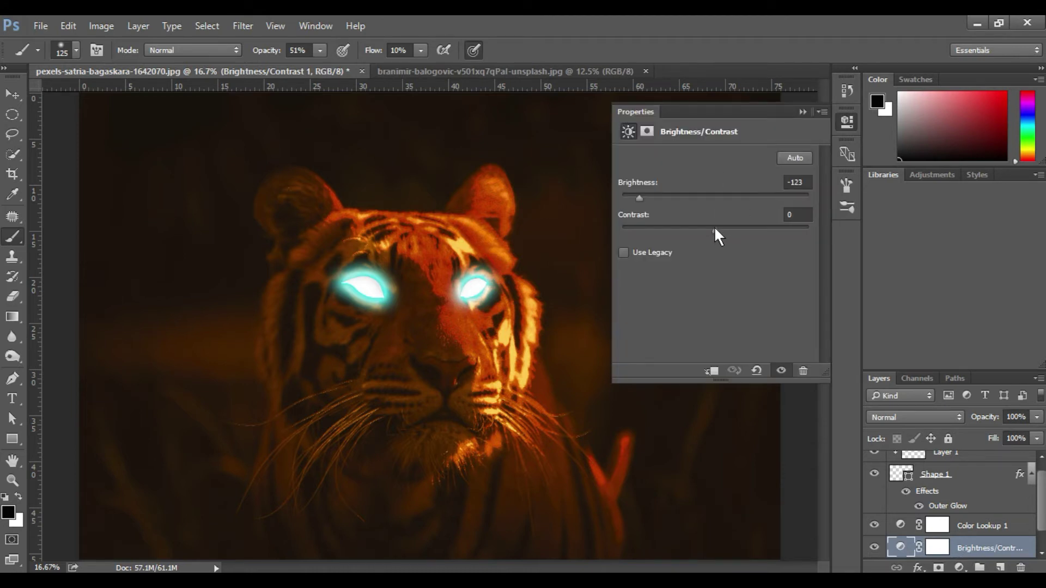
pyautogui.moveTo(714, 228); pyautogui.dragTo(766, 228)
pyautogui.click(802, 111)
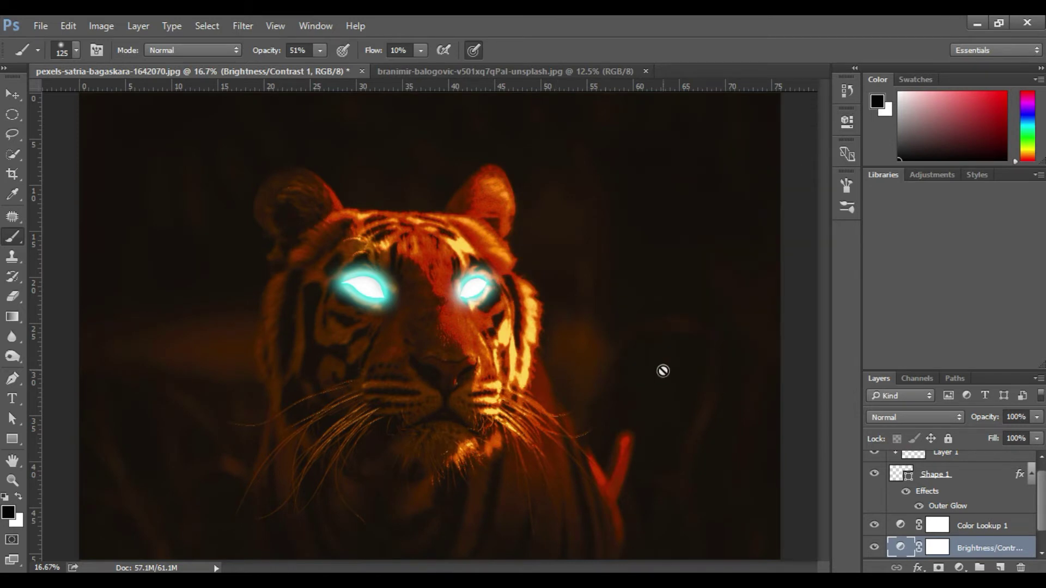
# Step: Brush black over the tiger's nose and muzzle on the Brightness/Contrast mask, using a 700 px brush at 100% opacity
pyautogui.click(941, 547)
pyautogui.scroll(-1, 942, 547)
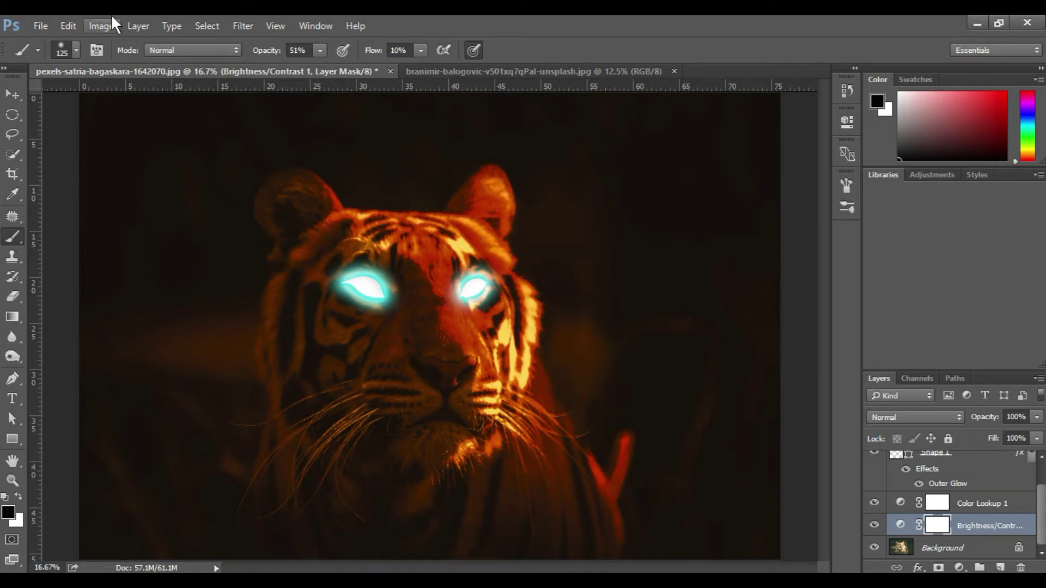
pyautogui.click(319, 50)
pyautogui.moveTo(313, 66); pyautogui.dragTo(362, 75)
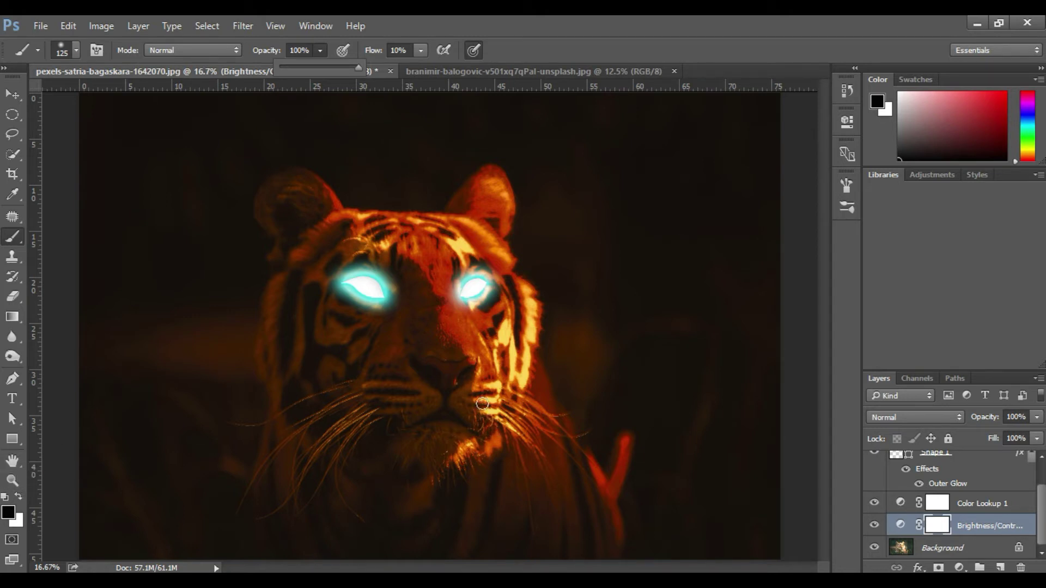
pyautogui.press(']')
pyautogui.press(']')
pyautogui.press(']')
pyautogui.press(']')
pyautogui.press(']')
pyautogui.press(']')
pyautogui.press(']')
pyautogui.press(']')
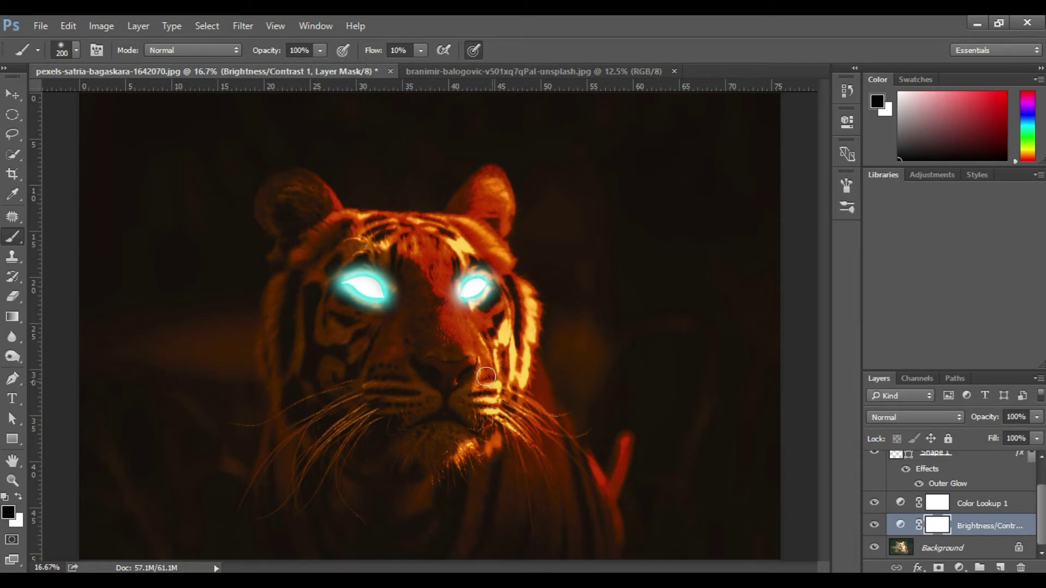
pyautogui.press(']')
pyautogui.moveTo(442, 355)
pyautogui.mouseDown()
pyautogui.moveTo(425, 375)
pyautogui.moveTo(424, 346)
pyautogui.moveTo(423, 372)
pyautogui.moveTo(445, 350)
pyautogui.moveTo(436, 344)
pyautogui.moveTo(427, 363)
pyautogui.moveTo(424, 318)
pyautogui.moveTo(416, 353)
pyautogui.moveTo(435, 371)
pyautogui.moveTo(437, 346)
pyautogui.moveTo(423, 324)
pyautogui.moveTo(422, 358)
pyautogui.moveTo(431, 336)
pyautogui.moveTo(423, 356)
pyautogui.moveTo(433, 356)
pyautogui.moveTo(426, 347)
pyautogui.moveTo(417, 448)
pyautogui.moveTo(374, 468)
pyautogui.moveTo(406, 368)
pyautogui.moveTo(376, 351)
pyautogui.moveTo(421, 307)
pyautogui.moveTo(413, 314)
pyautogui.moveTo(411, 276)
pyautogui.moveTo(407, 305)
pyautogui.moveTo(397, 311)
pyautogui.moveTo(410, 291)
pyautogui.moveTo(360, 339)
pyautogui.moveTo(359, 356)
pyautogui.moveTo(394, 391)
pyautogui.moveTo(401, 378)
pyautogui.moveTo(432, 373)
pyautogui.moveTo(460, 389)
pyautogui.moveTo(455, 360)
pyautogui.mouseUp()
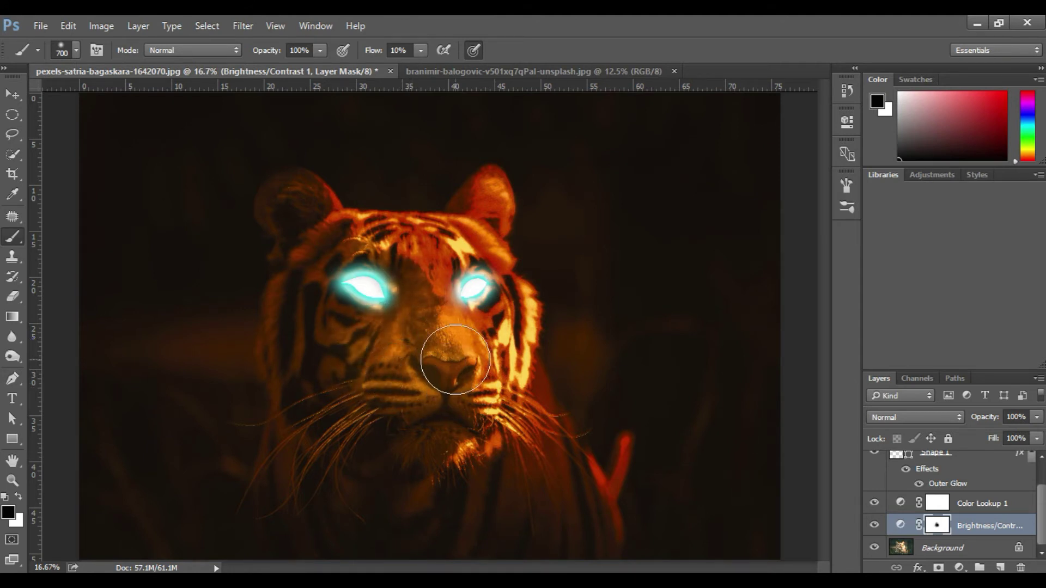
pyautogui.hotkey('ctrl', 'z')
pyautogui.moveTo(450, 359)
pyautogui.mouseDown()
pyautogui.moveTo(443, 350)
pyautogui.moveTo(439, 368)
pyautogui.moveTo(411, 345)
pyautogui.moveTo(437, 343)
pyautogui.mouseUp()
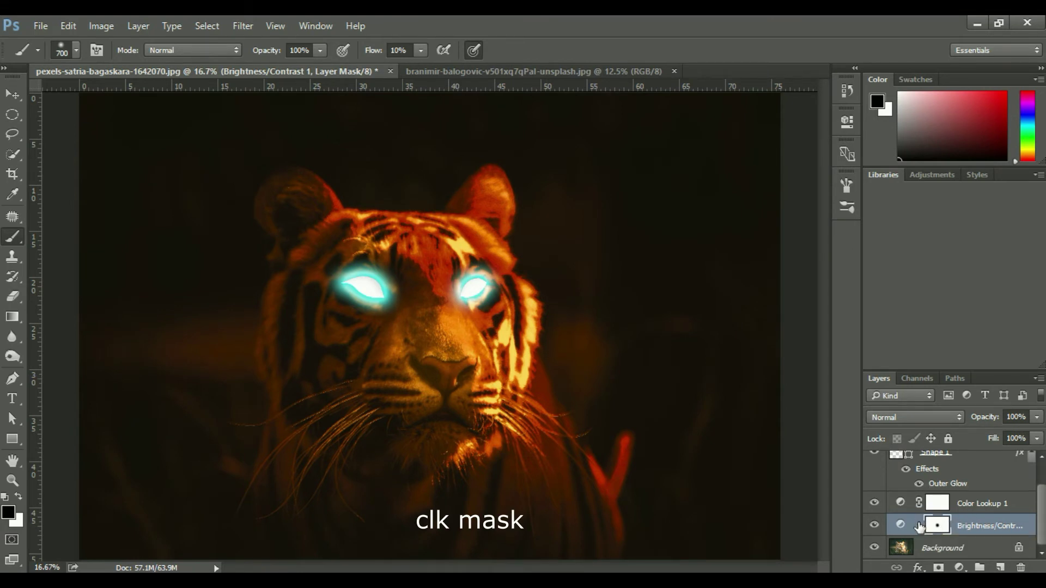
# Step: Add a second mask to the Brightness/Contrast layer and enlarge the painted muzzle area of its first mask around the centre
pyautogui.click(937, 568)
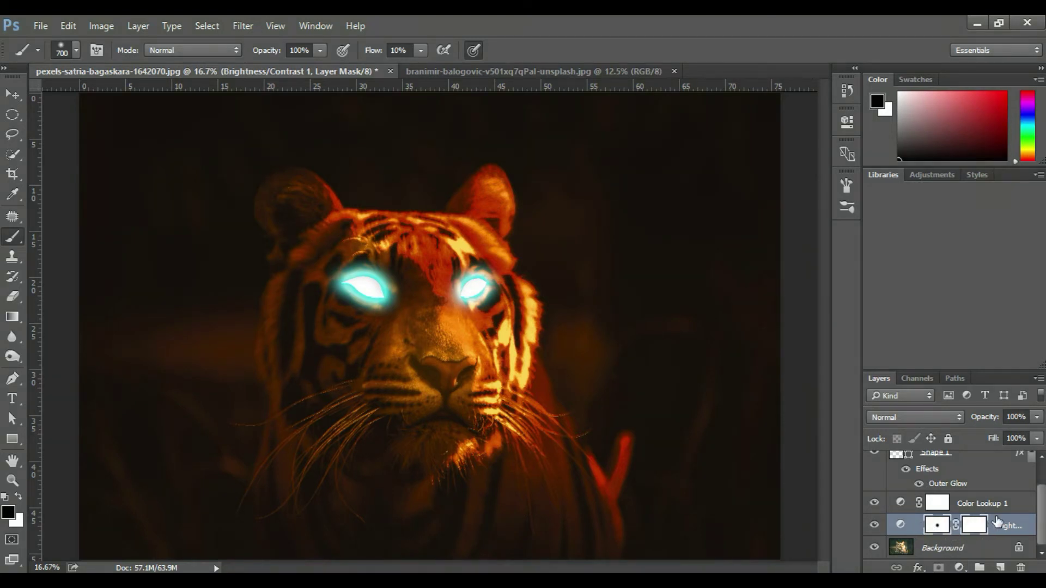
pyautogui.hotkey('ctrl', 't')
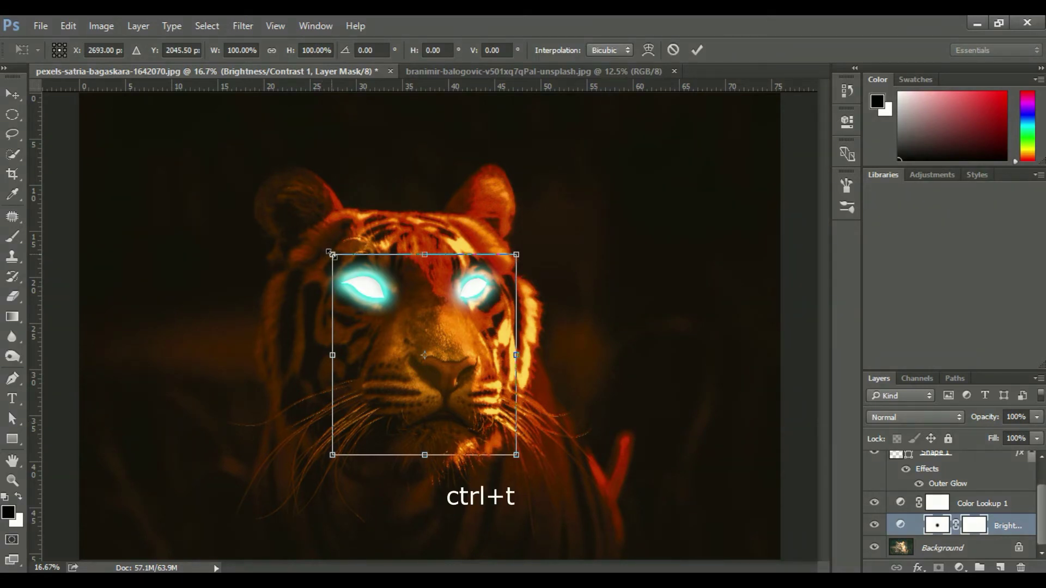
pyautogui.moveTo(329, 252); pyautogui.dragTo(308, 241)
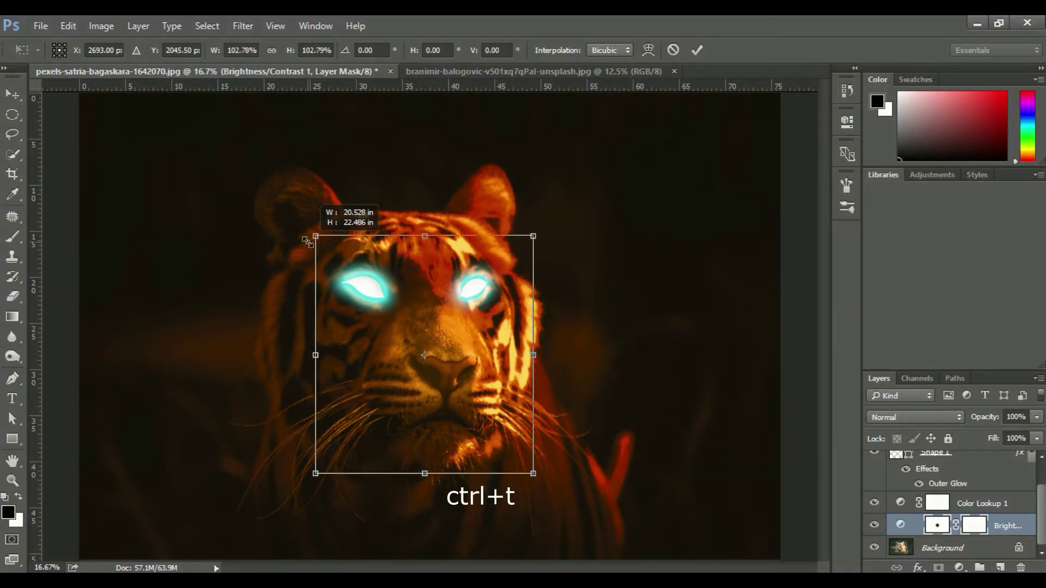
pyautogui.click(696, 50)
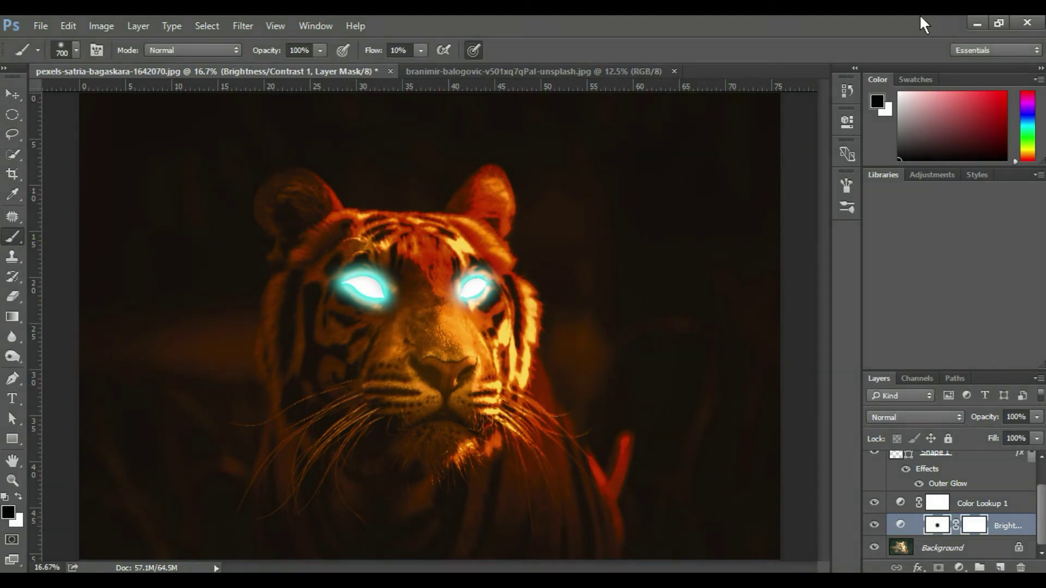
# Step: Copy the lightning image into the tiger document as a layer above Layer 1 and position it over the tiger's face
pyautogui.click(428, 71)
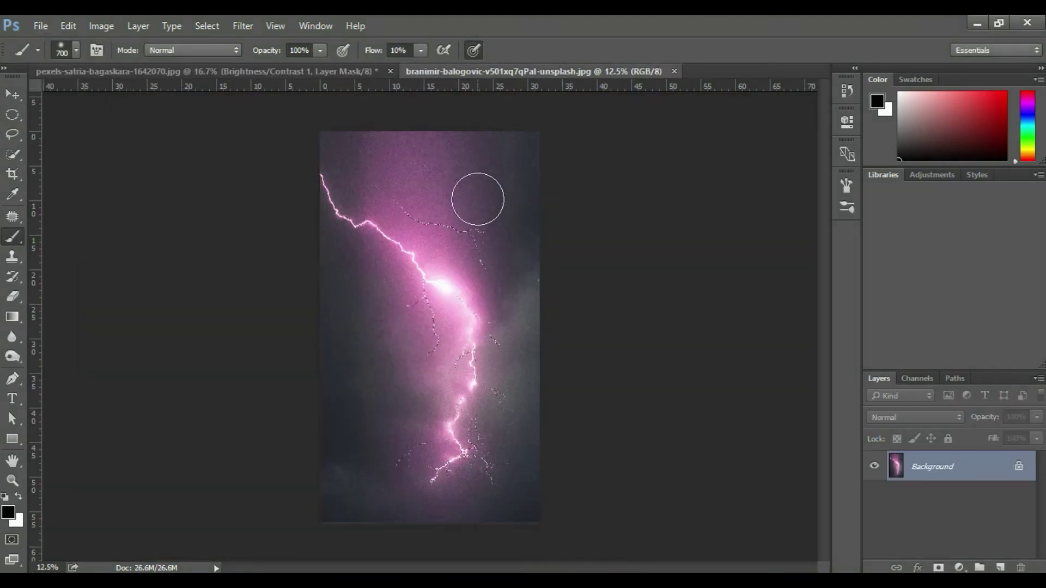
pyautogui.click(182, 69)
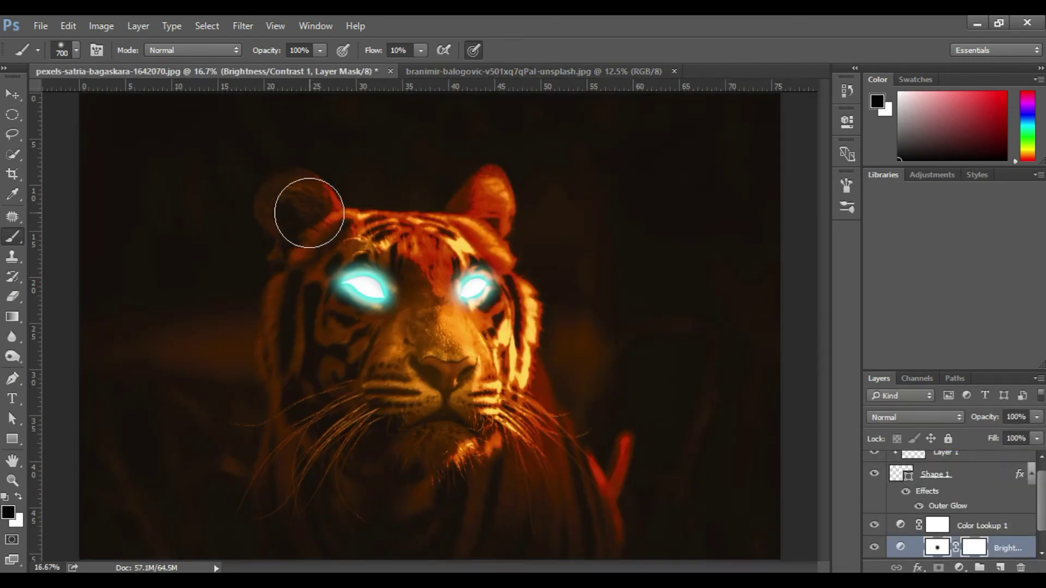
pyautogui.scroll(1, 995, 473)
pyautogui.click(954, 461)
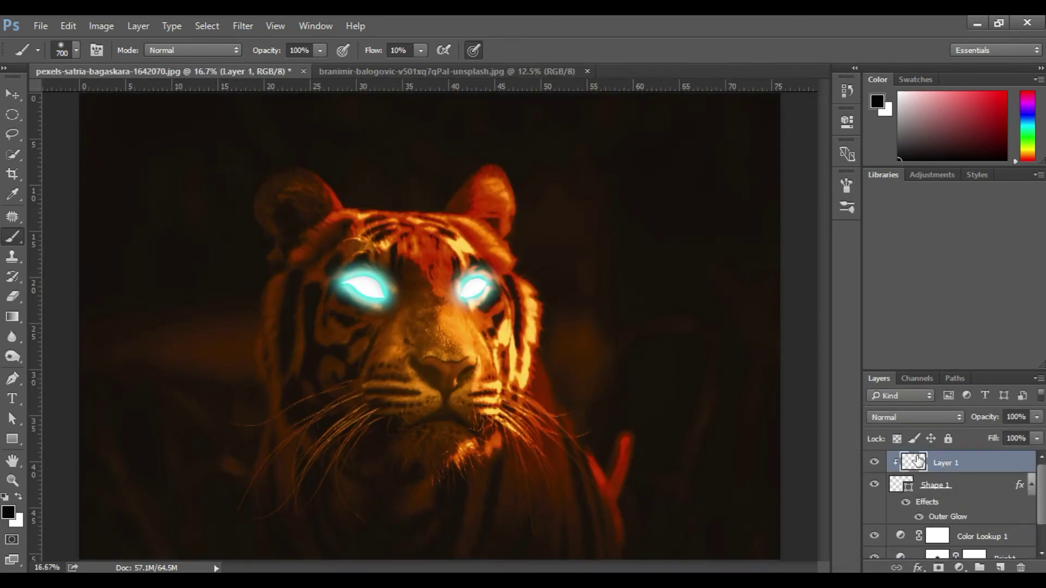
pyautogui.click(406, 72)
pyautogui.click(12, 94)
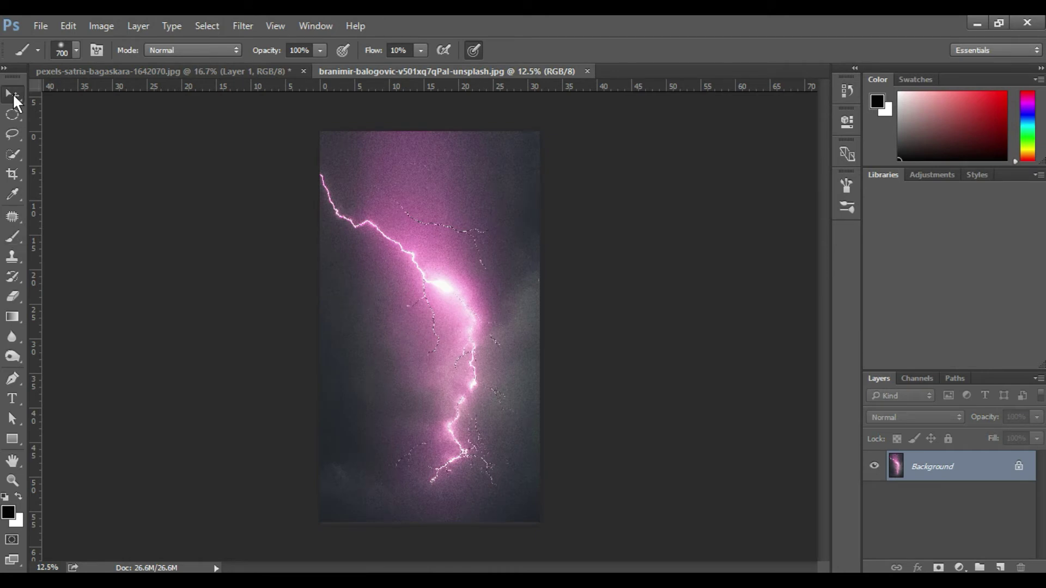
pyautogui.moveTo(384, 271); pyautogui.dragTo(401, 316)
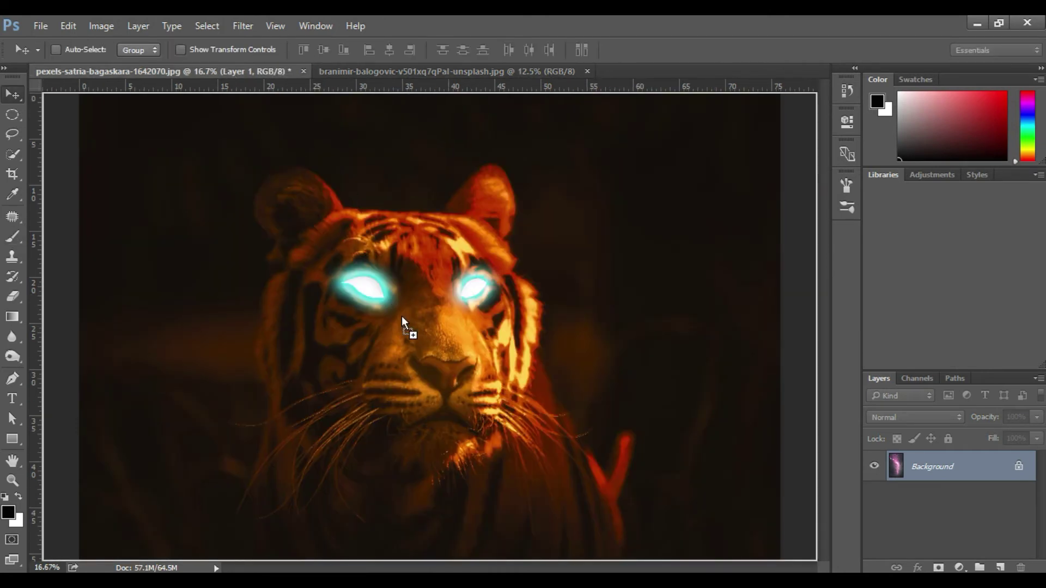
pyautogui.moveTo(446, 381); pyautogui.dragTo(398, 375)
# Step: Set the lightning layer's blend mode to Hard Light and shift the layer slightly left over the tiger's face
pyautogui.click(921, 416)
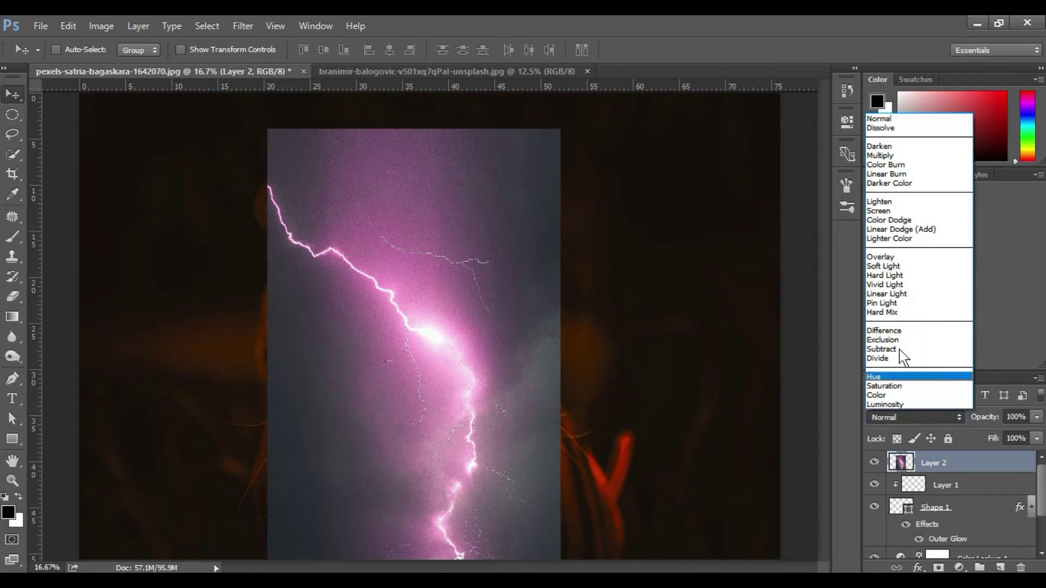
pyautogui.click(879, 279)
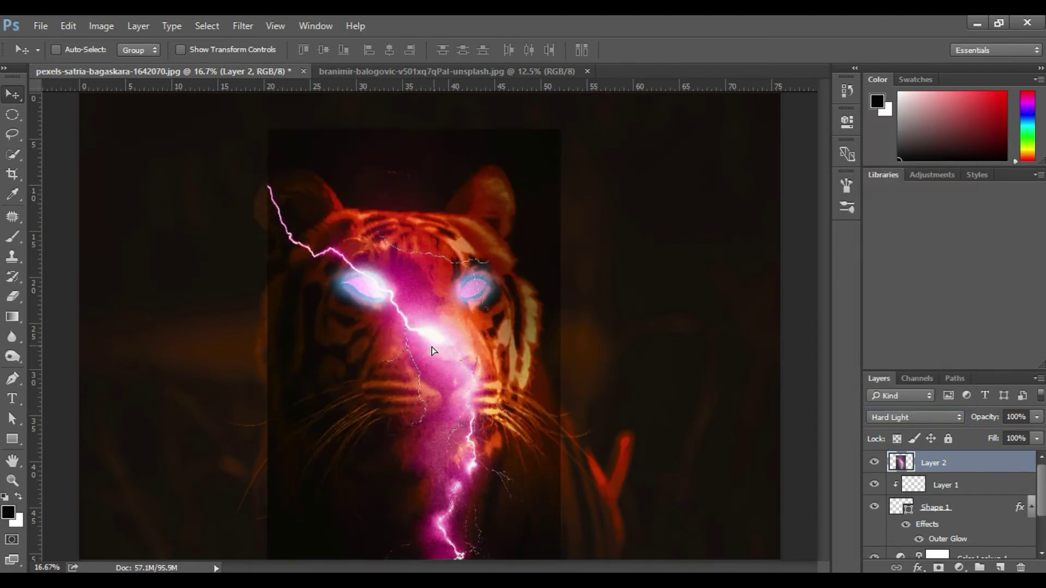
pyautogui.moveTo(431, 346); pyautogui.dragTo(425, 346)
# Step: Rotate the lightning layer by -15.77° and move it so the bolt runs through the tiger's larger glowing eye
pyautogui.hotkey('ctrl', 't')
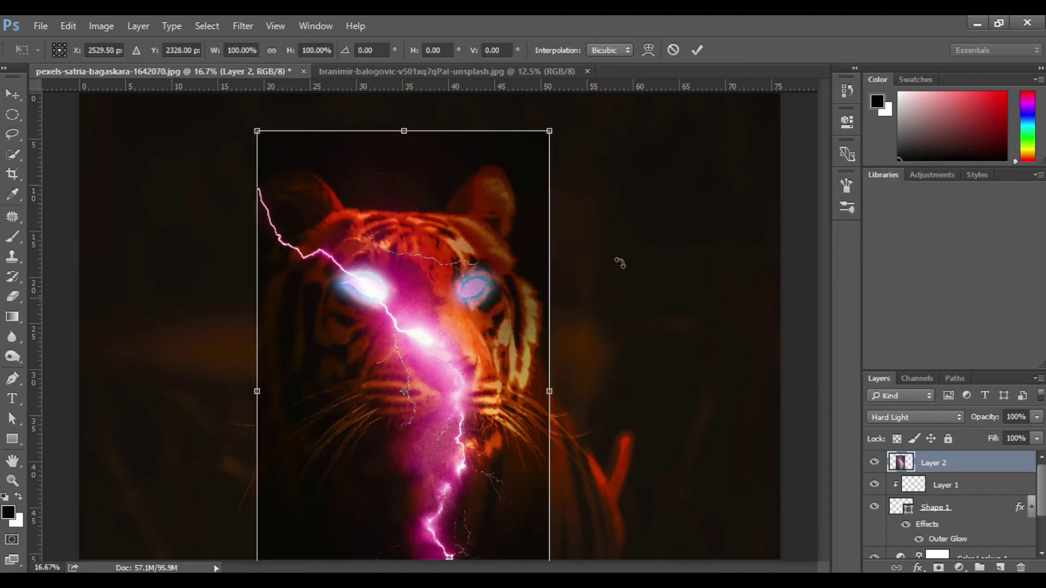
pyautogui.moveTo(562, 130); pyautogui.dragTo(486, 96)
pyautogui.moveTo(484, 378); pyautogui.dragTo(491, 362)
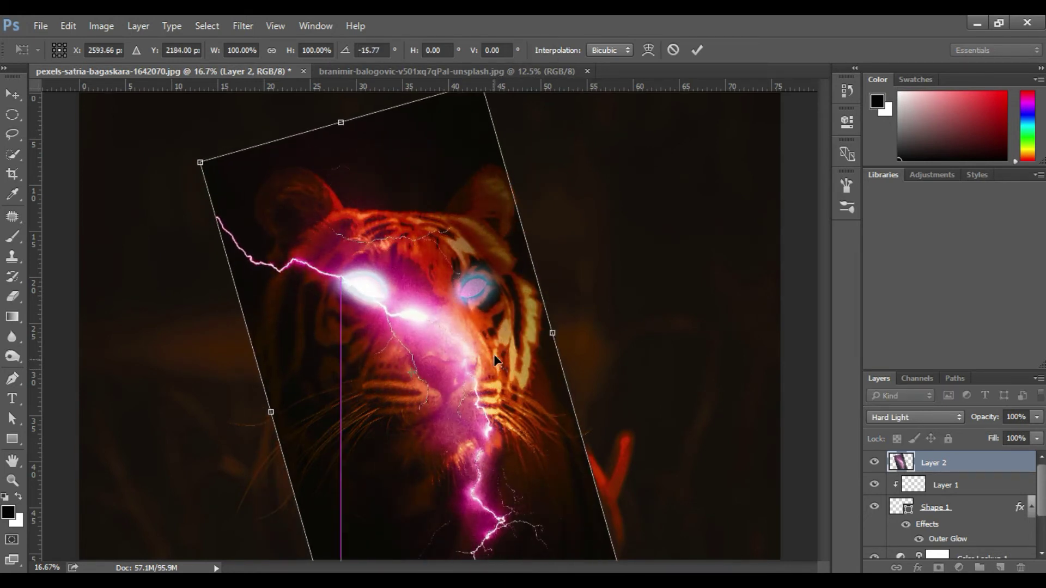
pyautogui.click(696, 50)
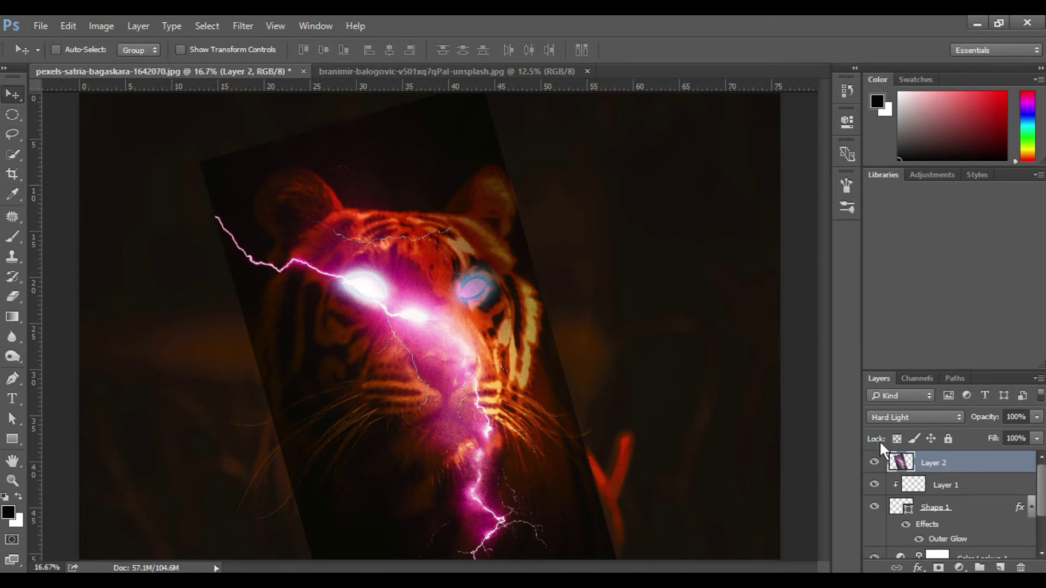
# Step: Split the lightning layer's Blend If underlying-layer highlight range to 165 / 255 in its blending options
pyautogui.rightClick(937, 462)
pyautogui.press('Escape')
pyautogui.press('h')
pyautogui.doubleClick(981, 461)
pyautogui.moveTo(669, 147); pyautogui.dragTo(753, 83)
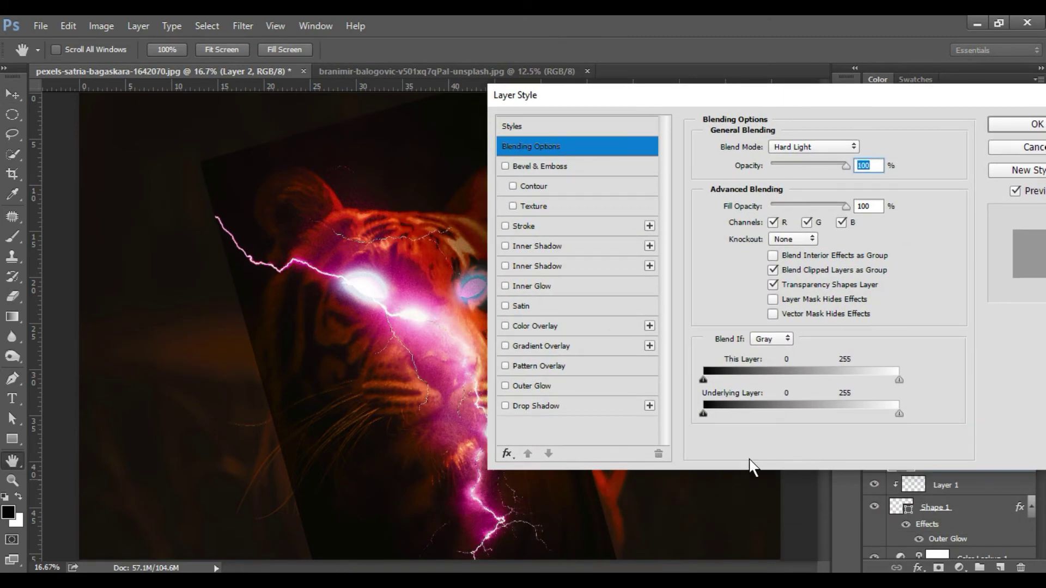
pyautogui.moveTo(898, 412)
pyautogui.mouseDown()
pyautogui.moveTo(827, 413)
pyautogui.moveTo(835, 423)
pyautogui.moveTo(899, 412)
pyautogui.mouseUp()
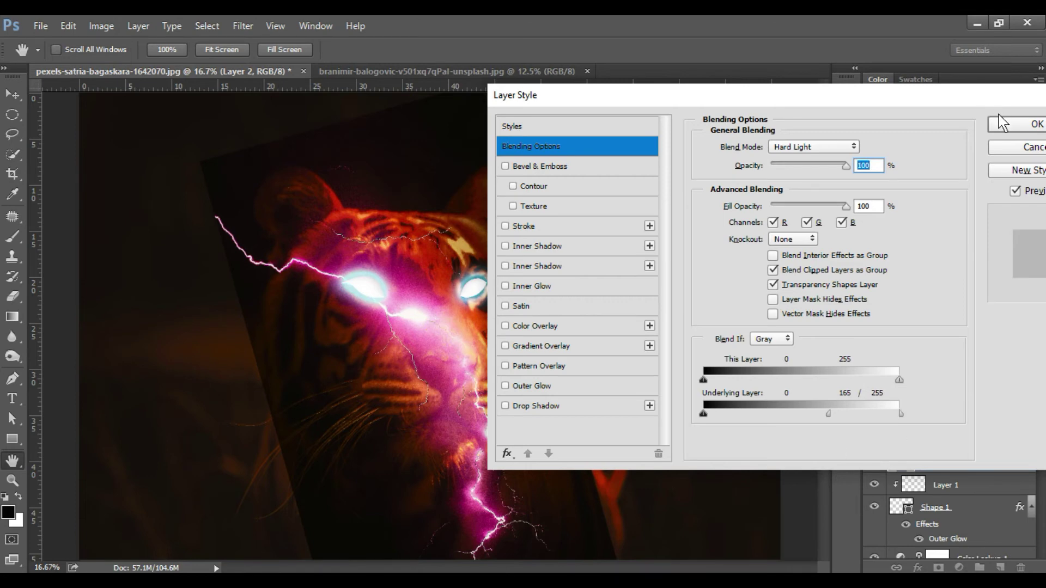
pyautogui.click(1005, 124)
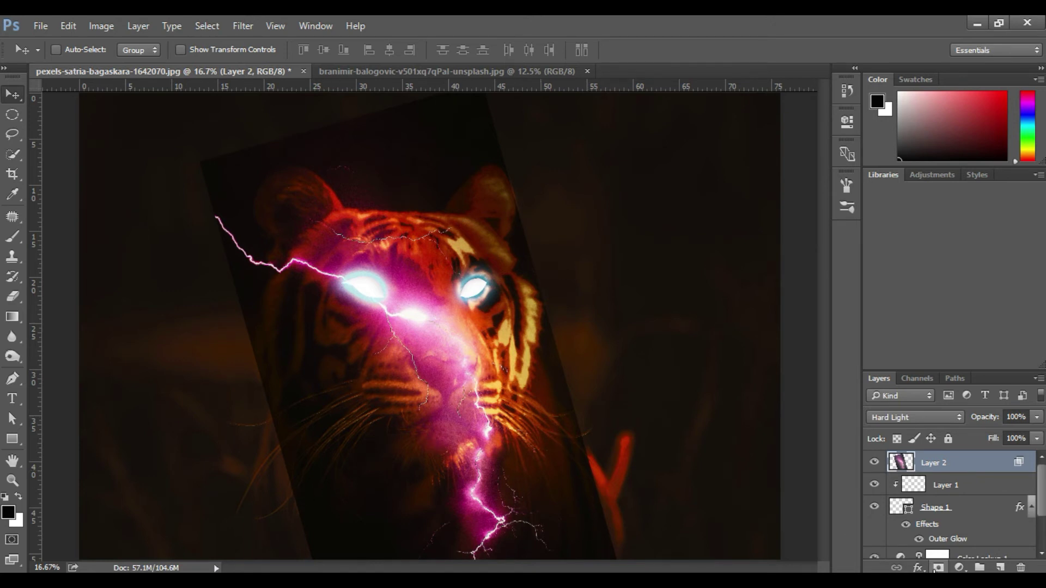
# Step: Add a mask to the lightning layer and brush black over its left edge at 71% brush opacity
pyautogui.click(938, 568)
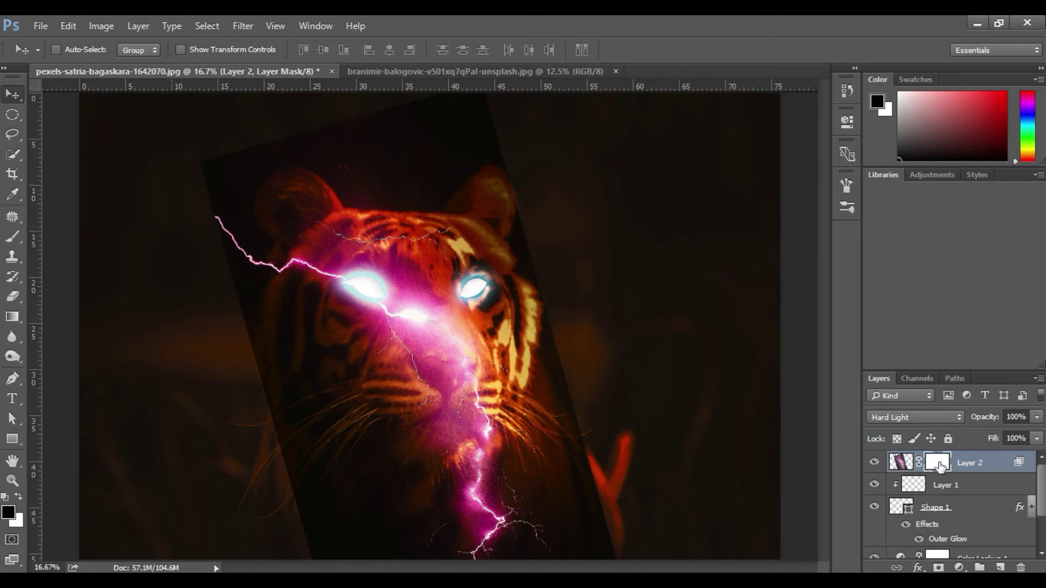
pyautogui.click(13, 237)
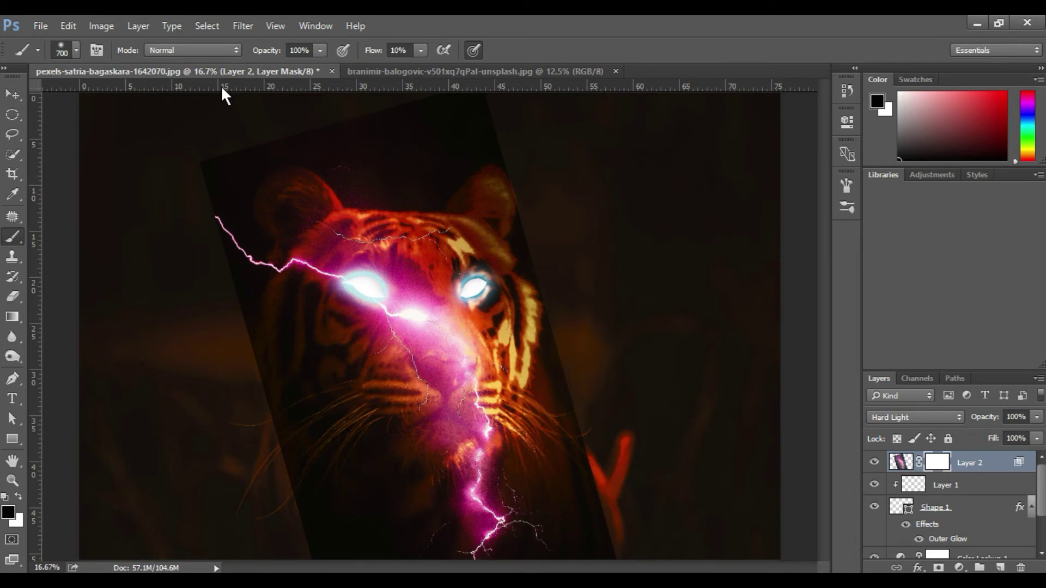
pyautogui.click(319, 49)
pyautogui.moveTo(311, 64); pyautogui.dragTo(296, 64)
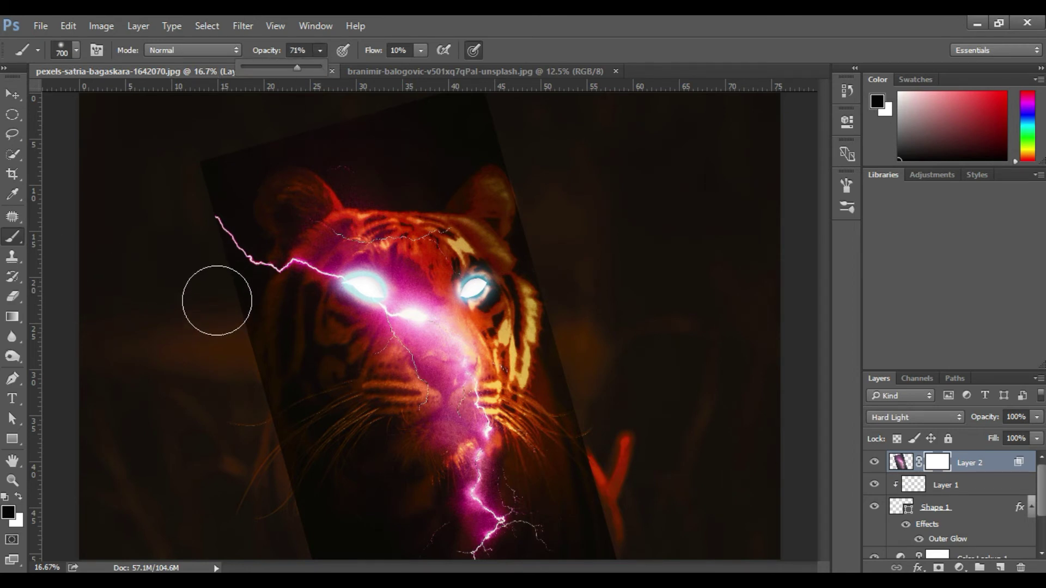
pyautogui.moveTo(199, 413)
pyautogui.mouseDown()
pyautogui.moveTo(252, 404)
pyautogui.moveTo(272, 383)
pyautogui.mouseUp()
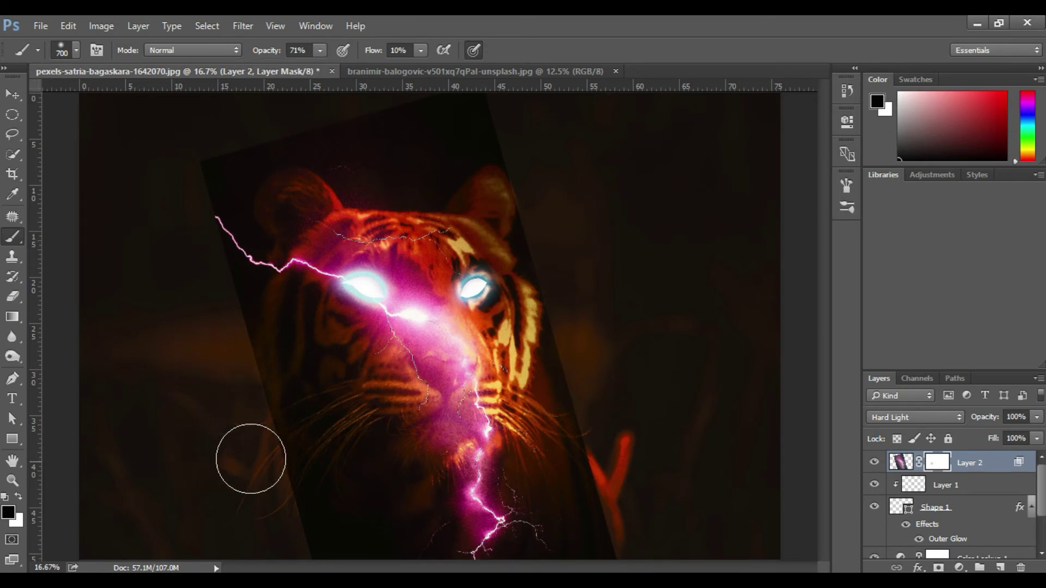
# Step: Paint black at 100% brush opacity on the lightning layer's mask to hide its rectangular edges and the bolt below the larger eye
pyautogui.click(320, 50)
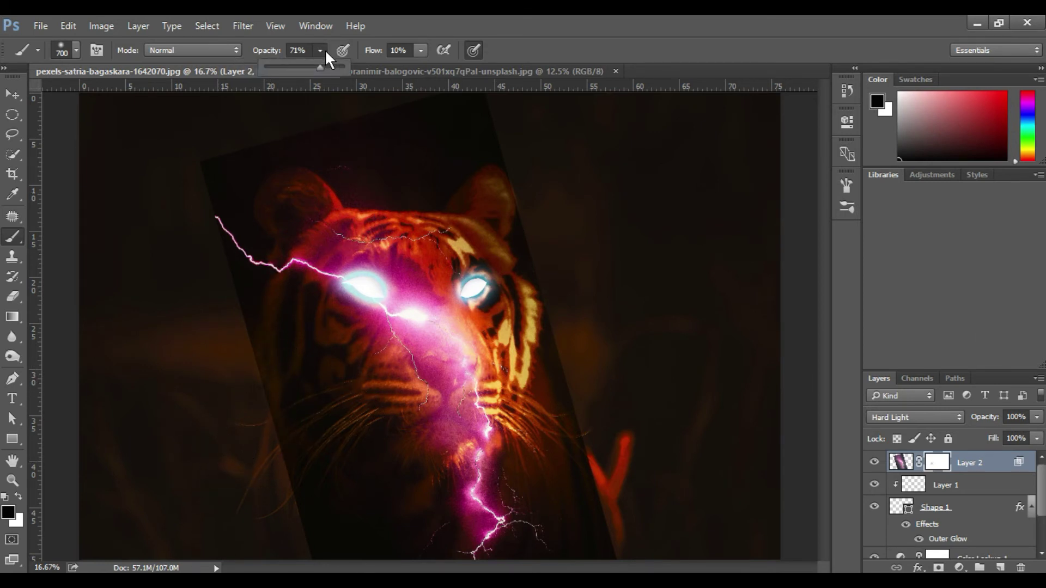
pyautogui.click(329, 63)
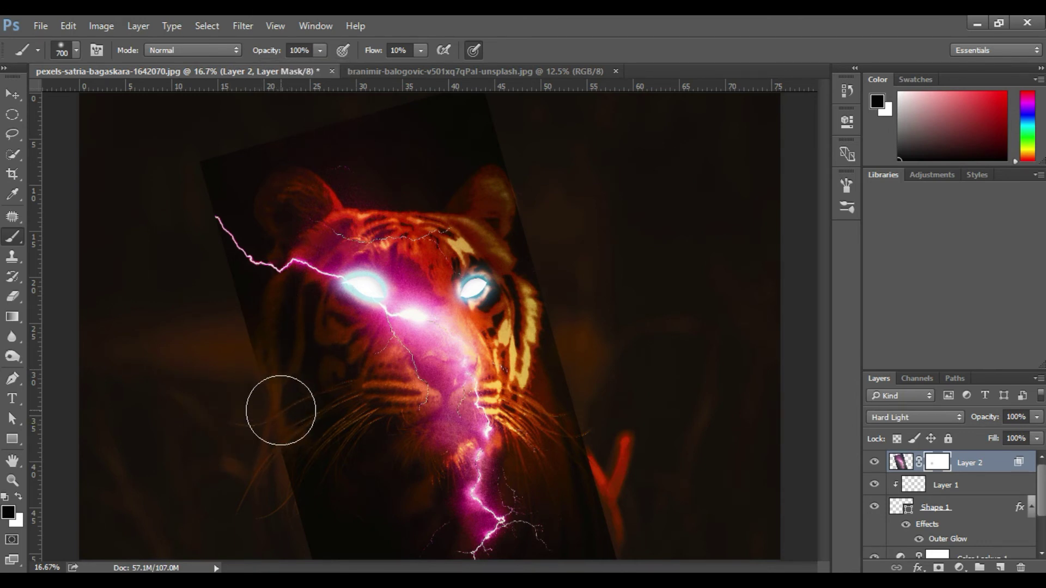
pyautogui.click(72, 50)
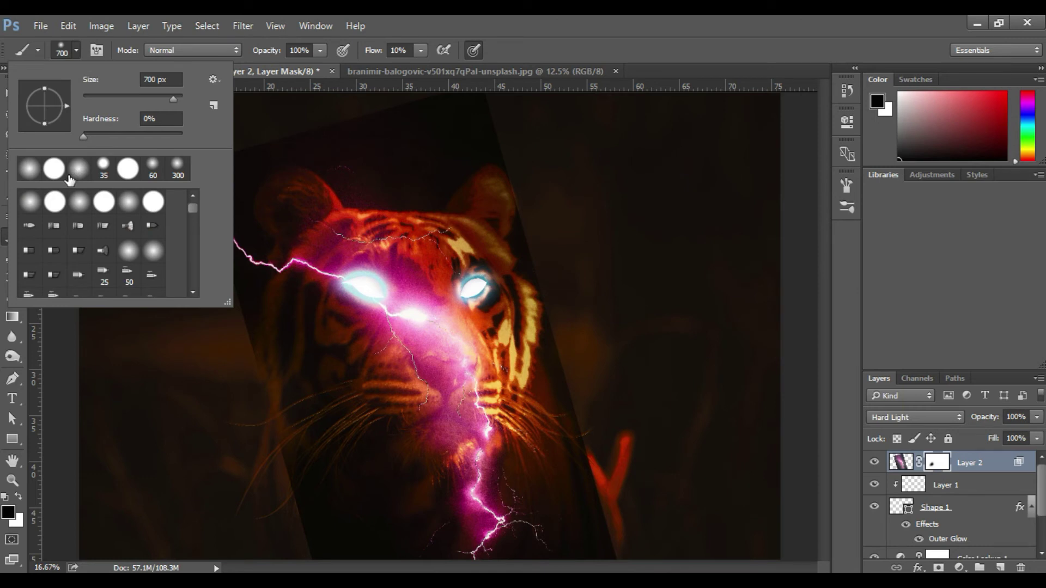
pyautogui.click(272, 441)
pyautogui.moveTo(248, 389)
pyautogui.mouseDown()
pyautogui.moveTo(269, 419)
pyautogui.moveTo(288, 521)
pyautogui.moveTo(520, 518)
pyautogui.moveTo(387, 507)
pyautogui.moveTo(471, 512)
pyautogui.moveTo(540, 473)
pyautogui.moveTo(410, 447)
pyautogui.moveTo(535, 439)
pyautogui.moveTo(581, 473)
pyautogui.moveTo(602, 583)
pyautogui.moveTo(578, 506)
pyautogui.moveTo(608, 497)
pyautogui.moveTo(624, 512)
pyautogui.moveTo(592, 521)
pyautogui.moveTo(633, 433)
pyautogui.moveTo(507, 454)
pyautogui.moveTo(601, 385)
pyautogui.moveTo(540, 411)
pyautogui.moveTo(629, 399)
pyautogui.moveTo(494, 506)
pyautogui.moveTo(623, 508)
pyautogui.moveTo(591, 514)
pyautogui.moveTo(615, 489)
pyautogui.moveTo(633, 495)
pyautogui.moveTo(566, 479)
pyautogui.moveTo(573, 303)
pyautogui.moveTo(556, 253)
pyautogui.moveTo(526, 218)
pyautogui.moveTo(507, 146)
pyautogui.moveTo(424, 104)
pyautogui.moveTo(489, 137)
pyautogui.moveTo(427, 159)
pyautogui.moveTo(358, 121)
pyautogui.moveTo(420, 176)
pyautogui.moveTo(554, 238)
pyautogui.moveTo(526, 233)
pyautogui.moveTo(437, 134)
pyautogui.moveTo(437, 186)
pyautogui.mouseUp()
pyautogui.moveTo(344, 123)
pyautogui.mouseDown()
pyautogui.moveTo(193, 131)
pyautogui.moveTo(288, 148)
pyautogui.moveTo(309, 163)
pyautogui.moveTo(290, 190)
pyautogui.moveTo(287, 164)
pyautogui.moveTo(214, 154)
pyautogui.moveTo(444, 221)
pyautogui.moveTo(462, 206)
pyautogui.moveTo(532, 262)
pyautogui.moveTo(552, 323)
pyautogui.moveTo(511, 397)
pyautogui.moveTo(347, 373)
pyautogui.moveTo(422, 363)
pyautogui.moveTo(464, 300)
pyautogui.mouseUp()
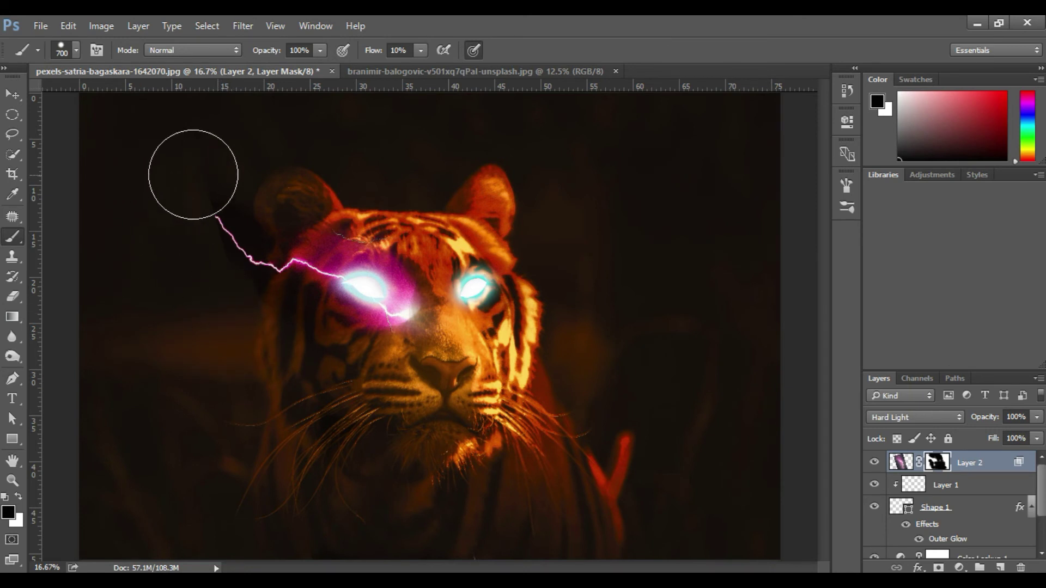
pyautogui.moveTo(253, 179); pyautogui.dragTo(271, 198)
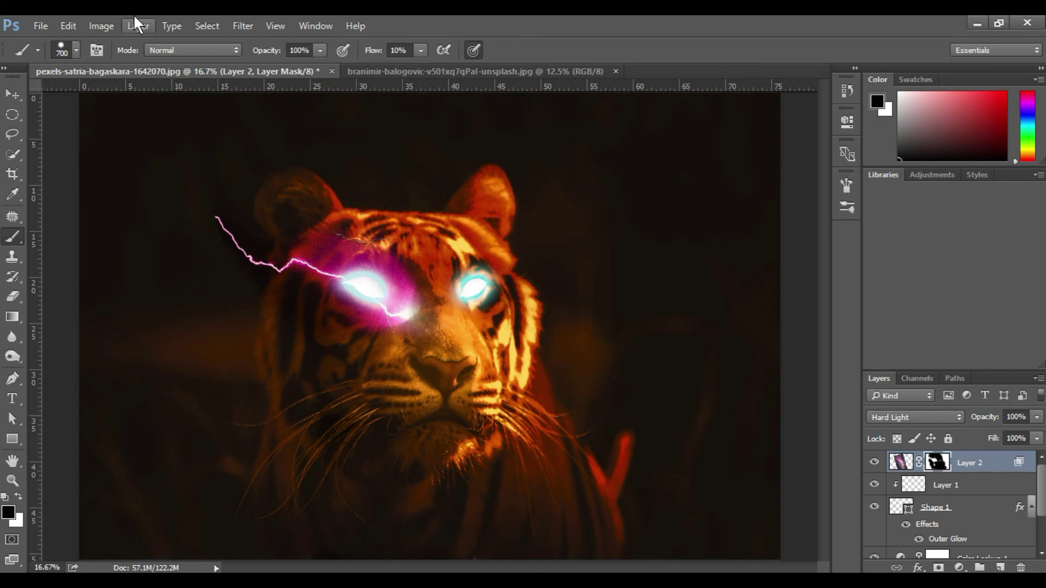
# Step: Brush black over the lightning mask around the larger eye with a soft 700 px brush to fade the magenta glow
pyautogui.click(77, 50)
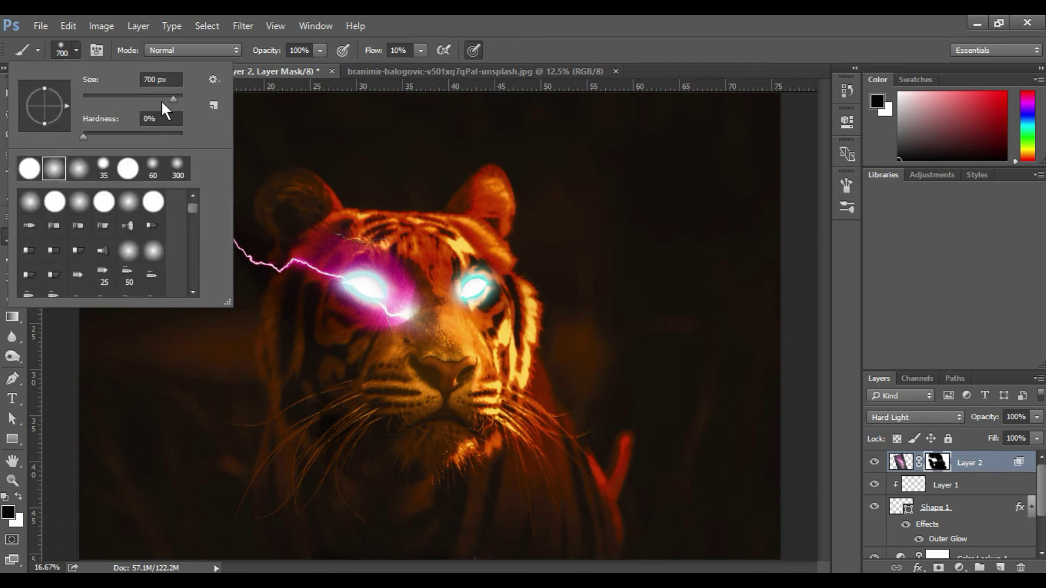
pyautogui.click(298, 226)
pyautogui.moveTo(346, 327)
pyautogui.mouseDown()
pyautogui.moveTo(389, 271)
pyautogui.moveTo(311, 263)
pyautogui.moveTo(336, 266)
pyautogui.moveTo(359, 238)
pyautogui.moveTo(391, 320)
pyautogui.moveTo(397, 306)
pyautogui.moveTo(358, 263)
pyautogui.moveTo(313, 281)
pyautogui.mouseUp()
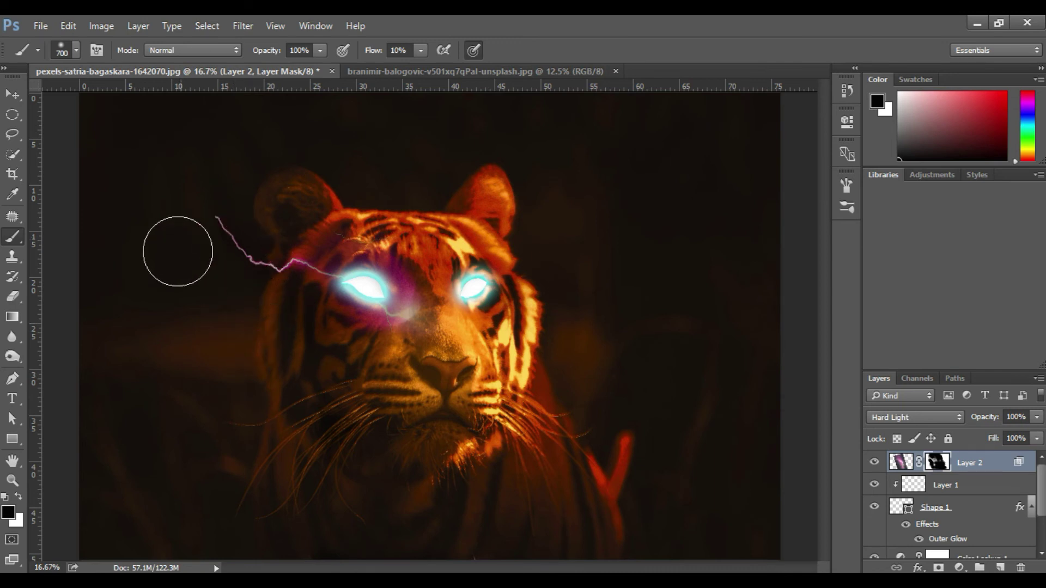
# Step: Brush white along the remaining bolt on the lightning mask with a 40 px brush at 100% hardness to restore its brightness
pyautogui.click(18, 496)
pyautogui.click(18, 497)
pyautogui.click(18, 496)
pyautogui.click(76, 50)
pyautogui.click(55, 170)
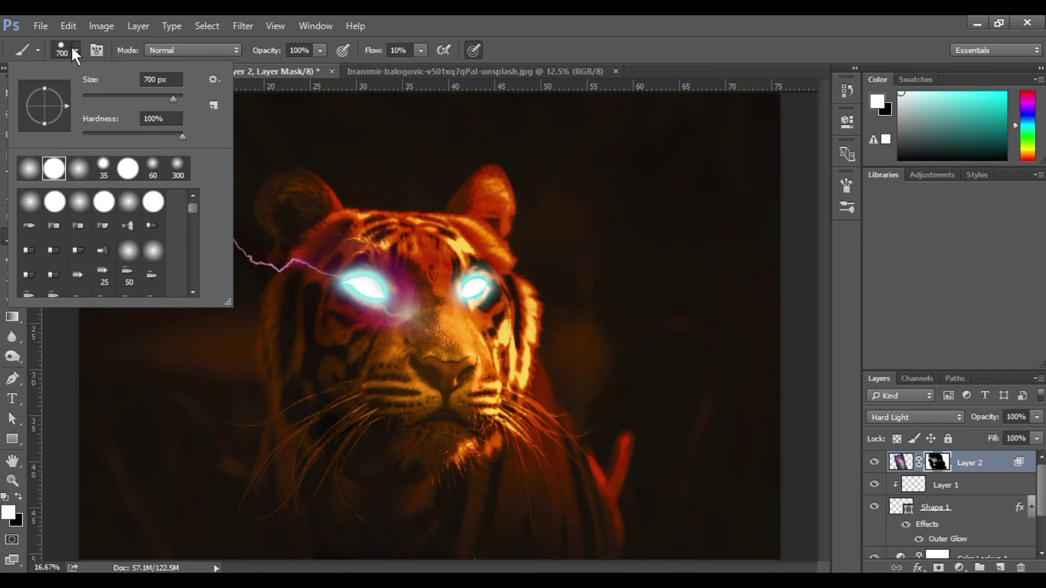
pyautogui.press('Return')
pyautogui.press('[')
pyautogui.press('[')
pyautogui.press('[')
pyautogui.press('[')
pyautogui.press('[')
pyautogui.press('[')
pyautogui.press('[')
pyautogui.press('[')
pyautogui.press('[')
pyautogui.press('[')
pyautogui.press('[')
pyautogui.press('[')
pyautogui.press('[')
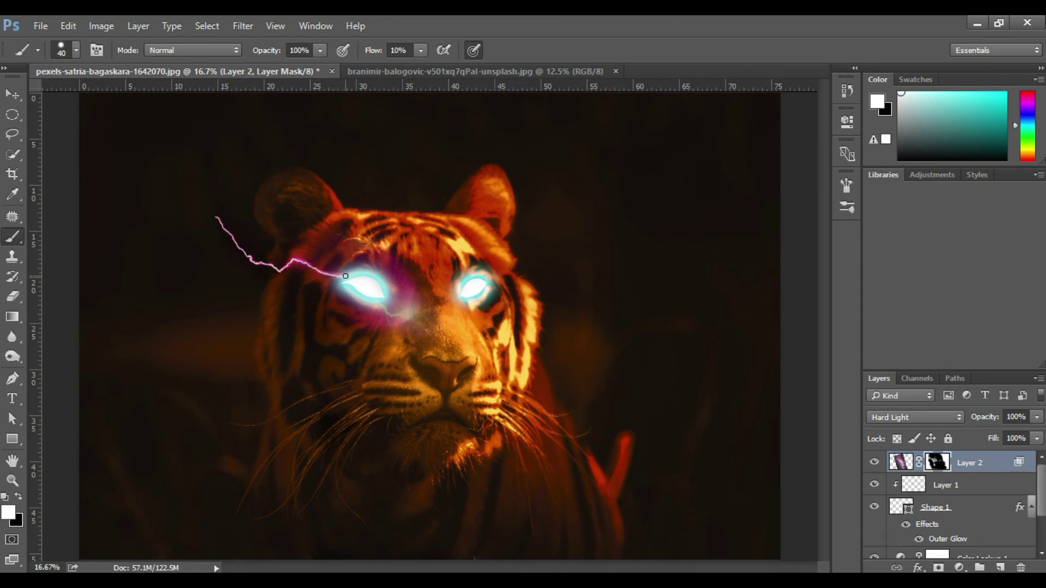
# Step: Add a Hue/Saturation adjustment clipped to the lightning layer and set its hue to -121
pyautogui.click(13, 95)
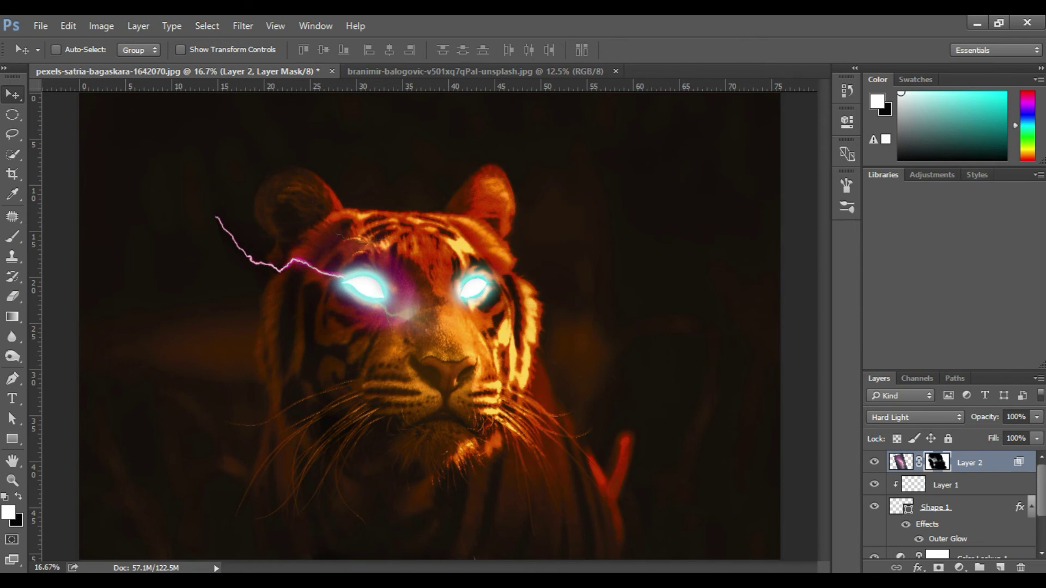
pyautogui.click(905, 461)
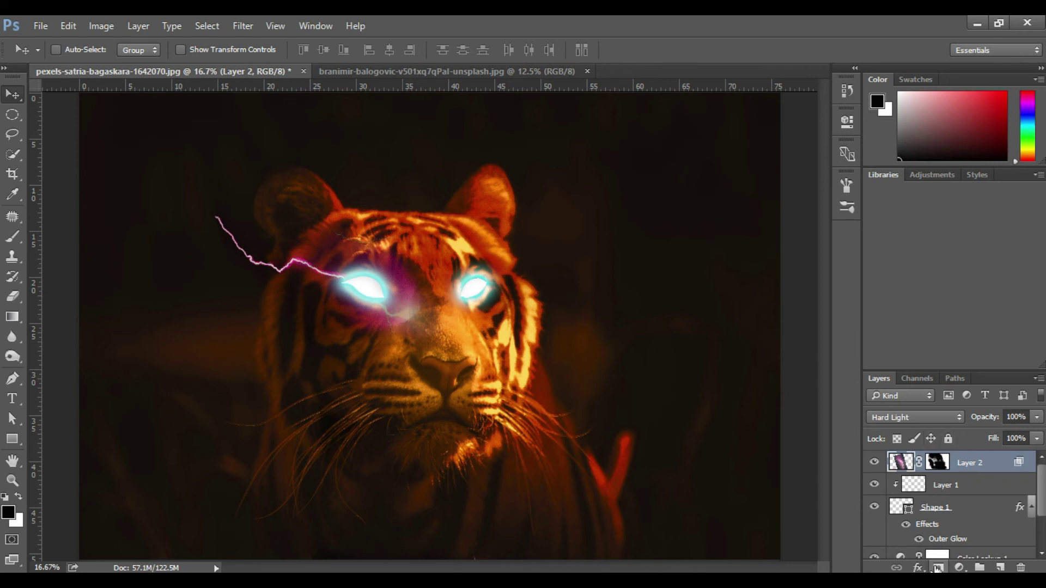
pyautogui.click(959, 568)
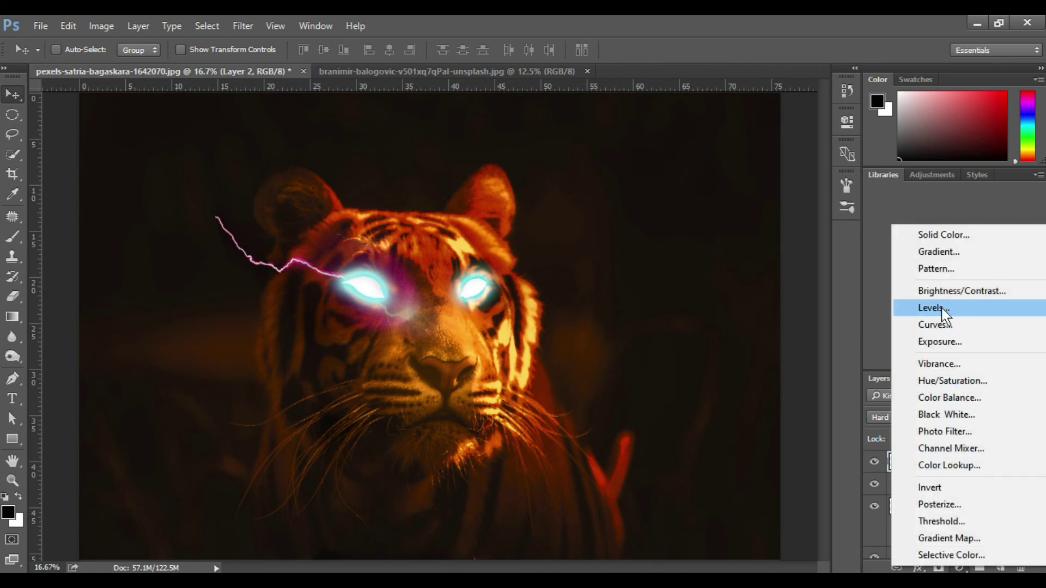
pyautogui.click(948, 382)
pyautogui.click(712, 371)
pyautogui.moveTo(694, 213); pyautogui.dragTo(648, 214)
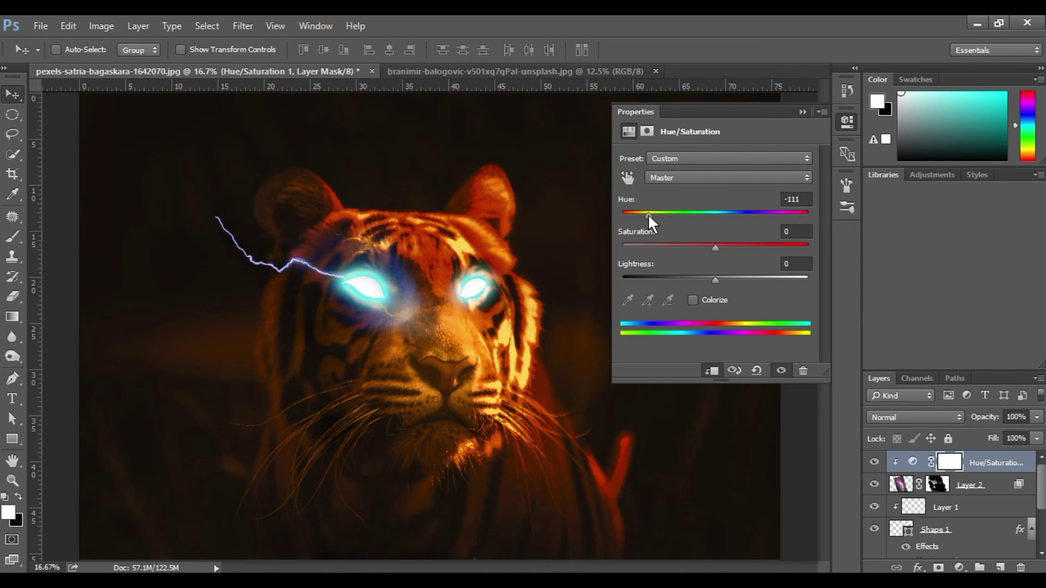
pyautogui.moveTo(649, 213); pyautogui.dragTo(643, 214)
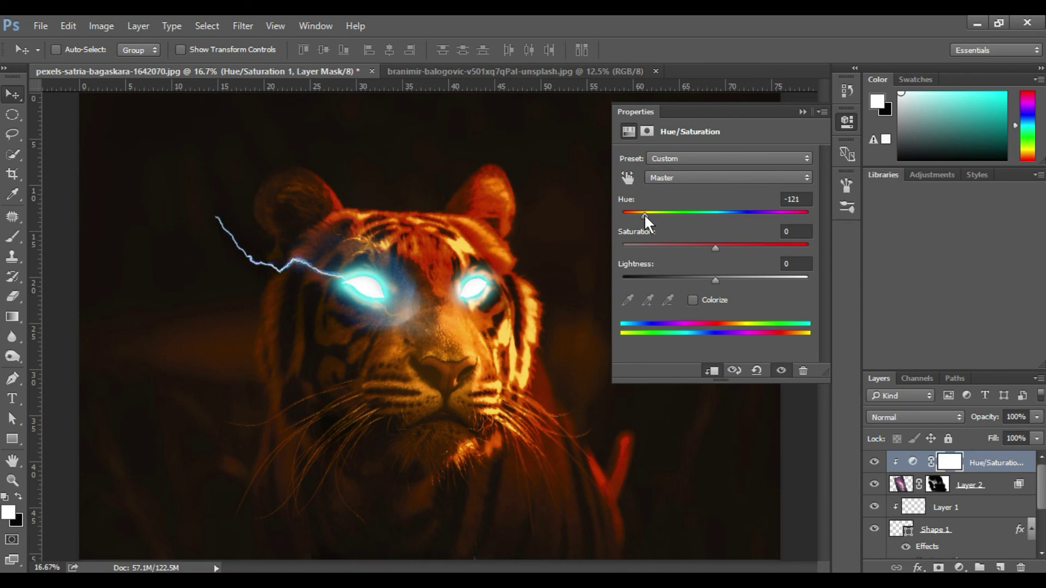
pyautogui.click(802, 112)
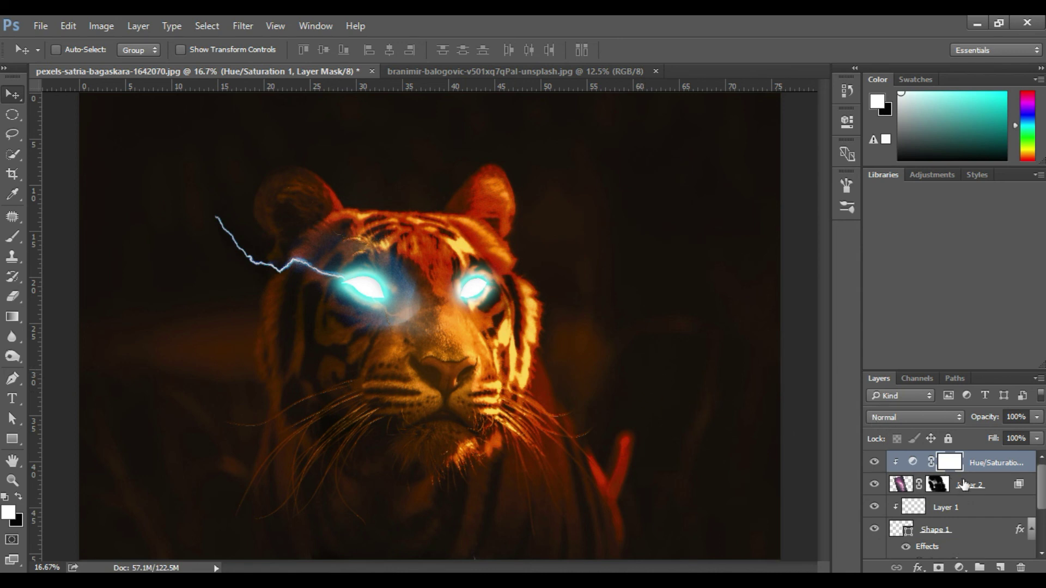
# Step: Group the lightning layer together with its Hue/Saturation adjustment
pyautogui.click(990, 493)
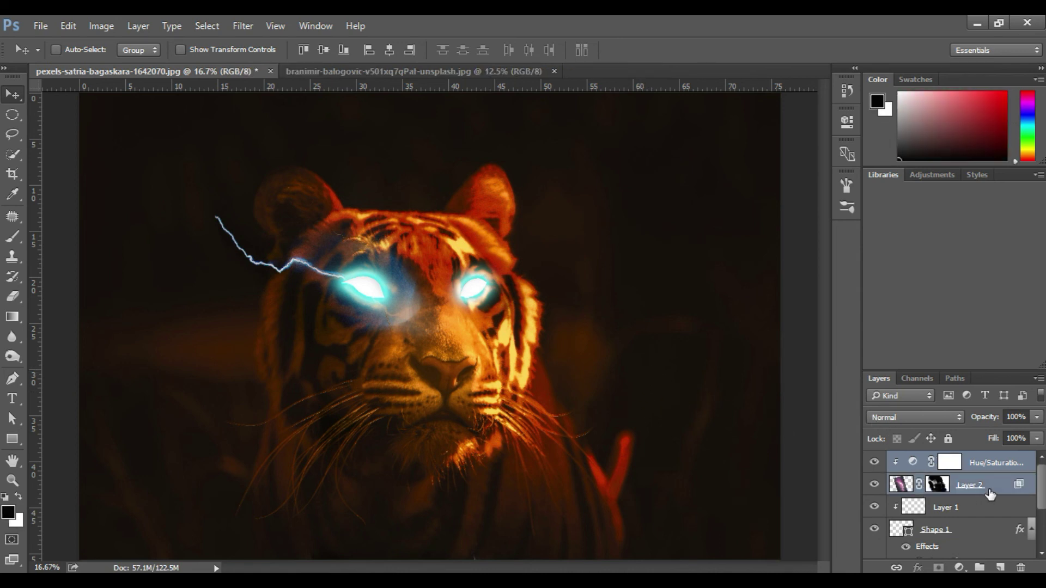
pyautogui.rightClick(971, 474)
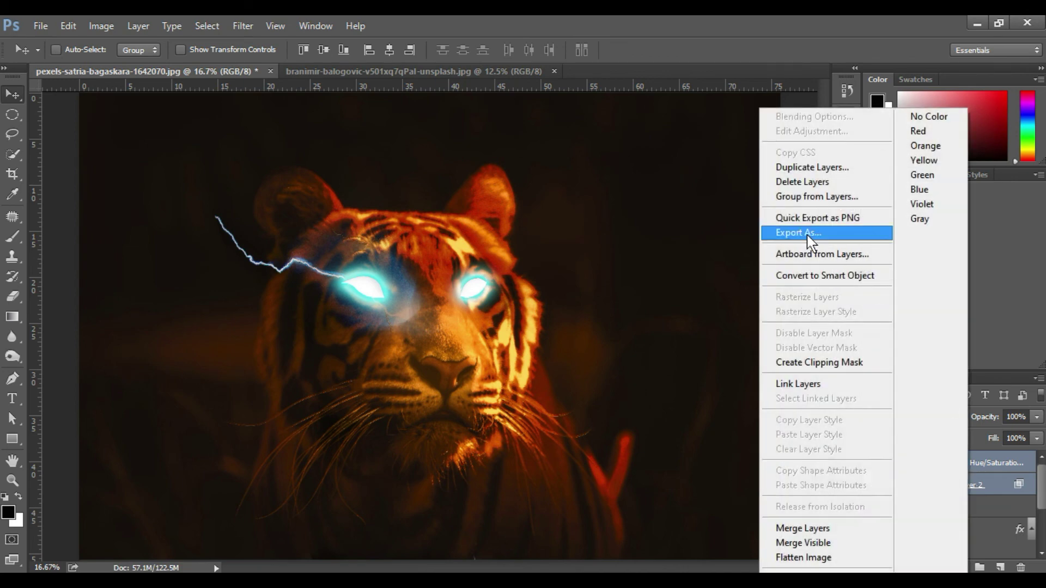
pyautogui.click(814, 197)
pyautogui.click(656, 203)
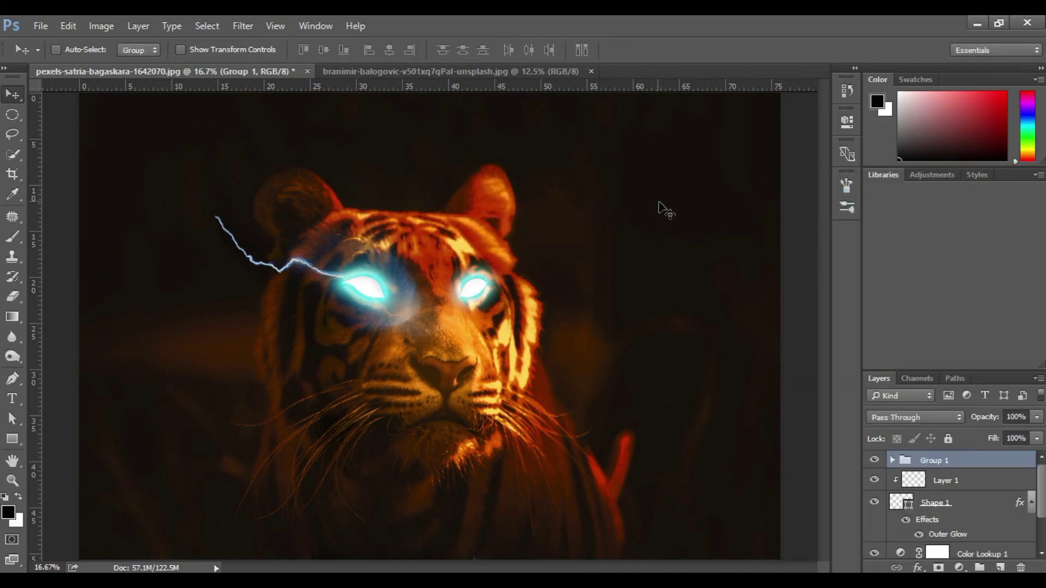
# Step: Duplicate the lightning group and flip the copy horizontally
pyautogui.rightClick(925, 463)
pyautogui.click(956, 460)
pyautogui.hotkey('ctrl', 'j')
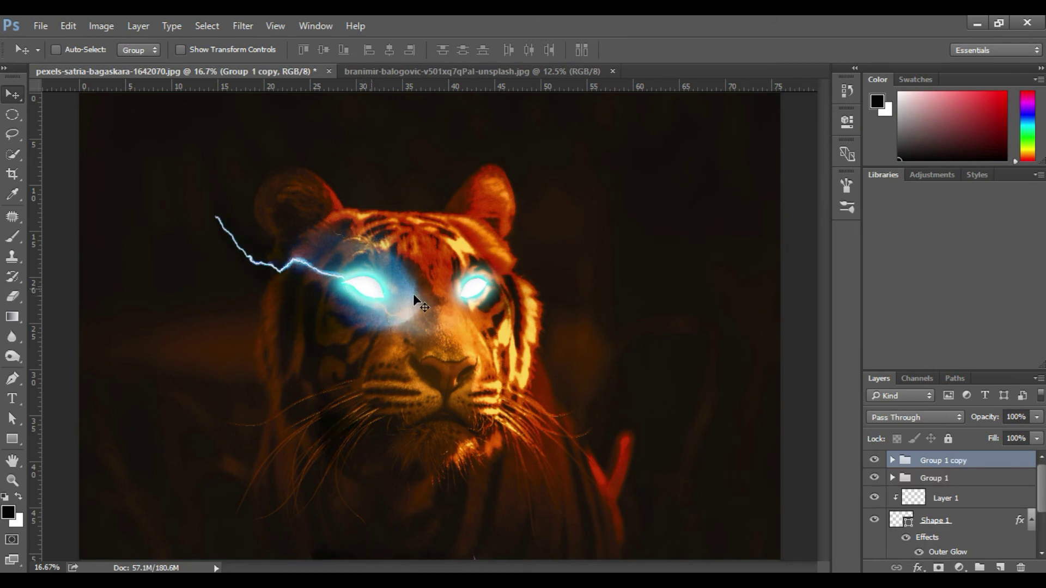
pyautogui.hotkey('ctrl', 't')
pyautogui.rightClick(486, 309)
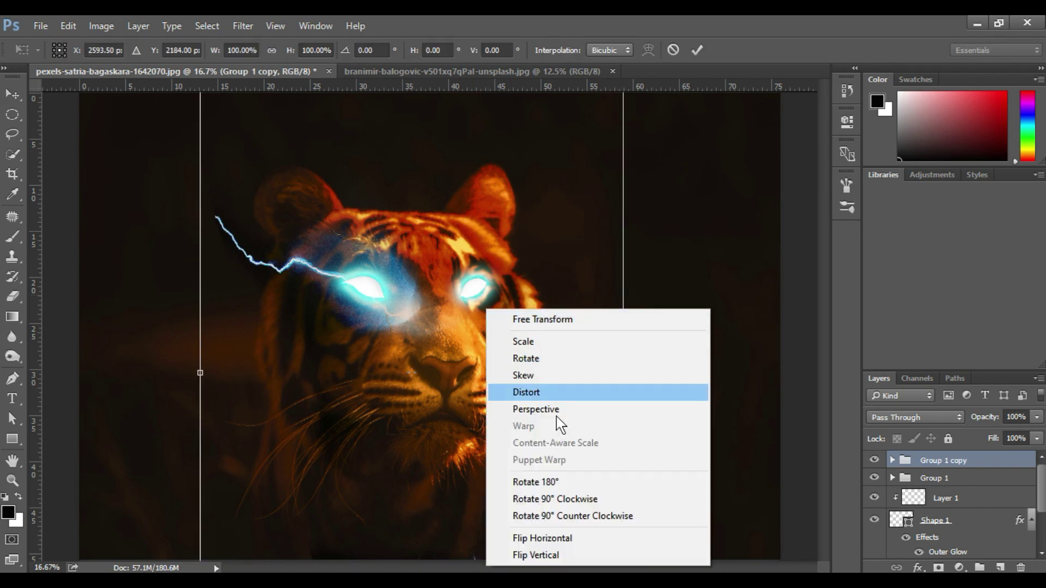
pyautogui.click(555, 539)
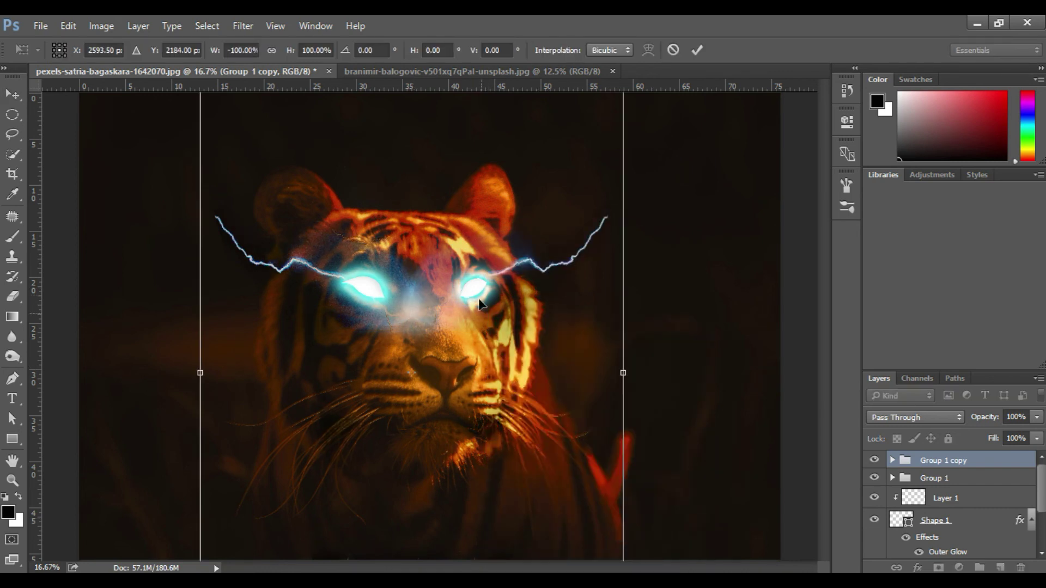
# Step: Rotate the copied lightning group to -8.57°, scale it to 94.64% and move it so its bolt meets the tiger's smaller eye
pyautogui.moveTo(468, 294); pyautogui.dragTo(510, 283)
pyautogui.hotkey('ctrl', '-')
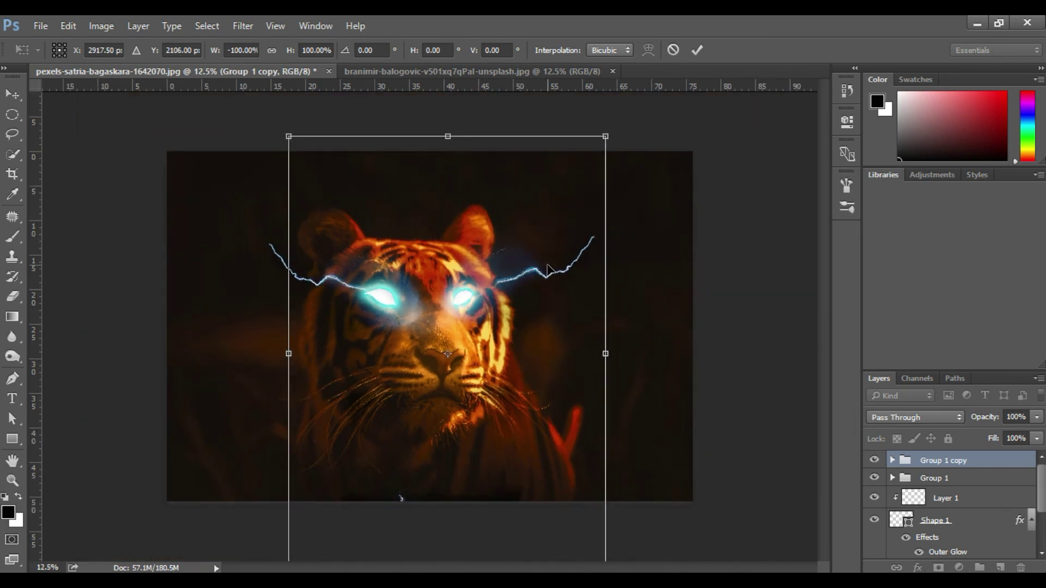
pyautogui.moveTo(631, 137); pyautogui.dragTo(619, 114)
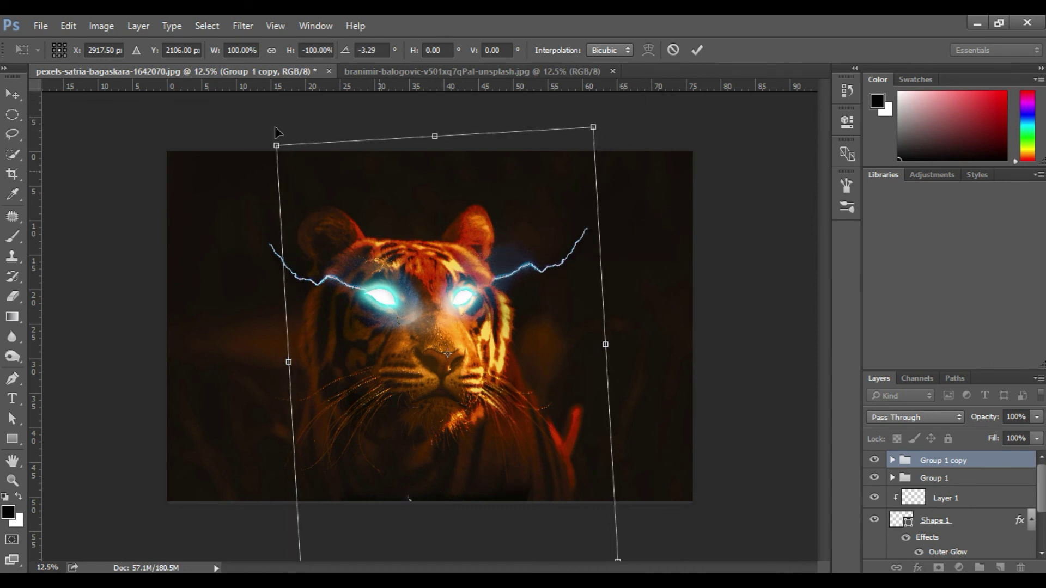
pyautogui.moveTo(253, 124); pyautogui.dragTo(235, 143)
pyautogui.moveTo(475, 324); pyautogui.dragTo(467, 301)
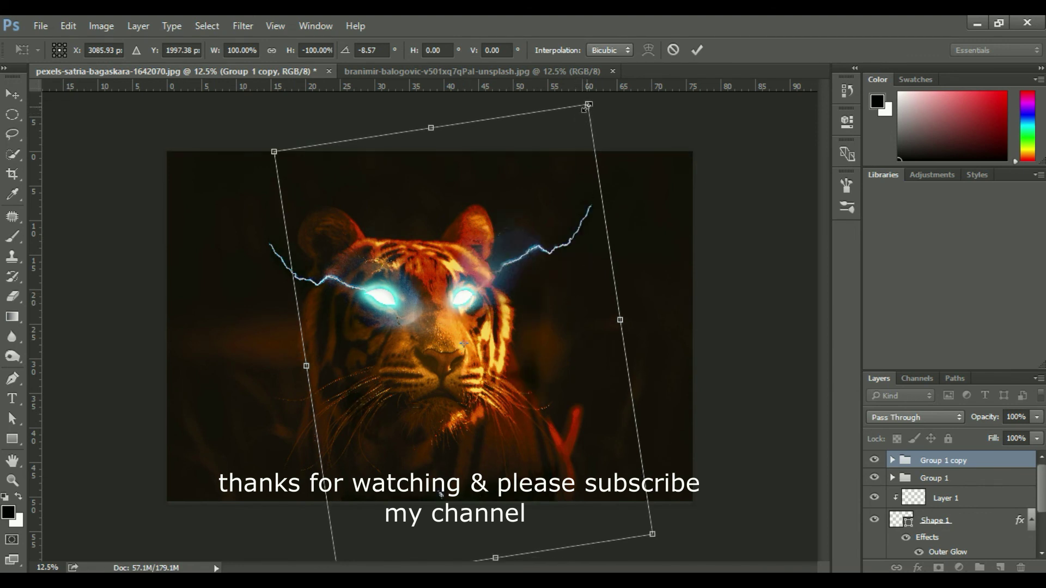
pyautogui.moveTo(584, 108); pyautogui.dragTo(577, 121)
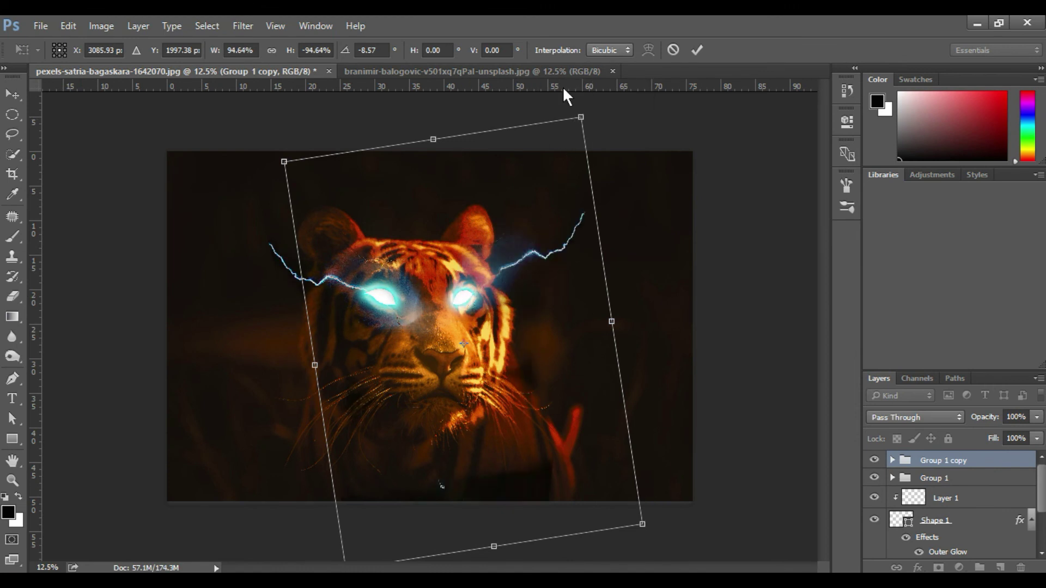
pyautogui.moveTo(473, 299); pyautogui.dragTo(468, 301)
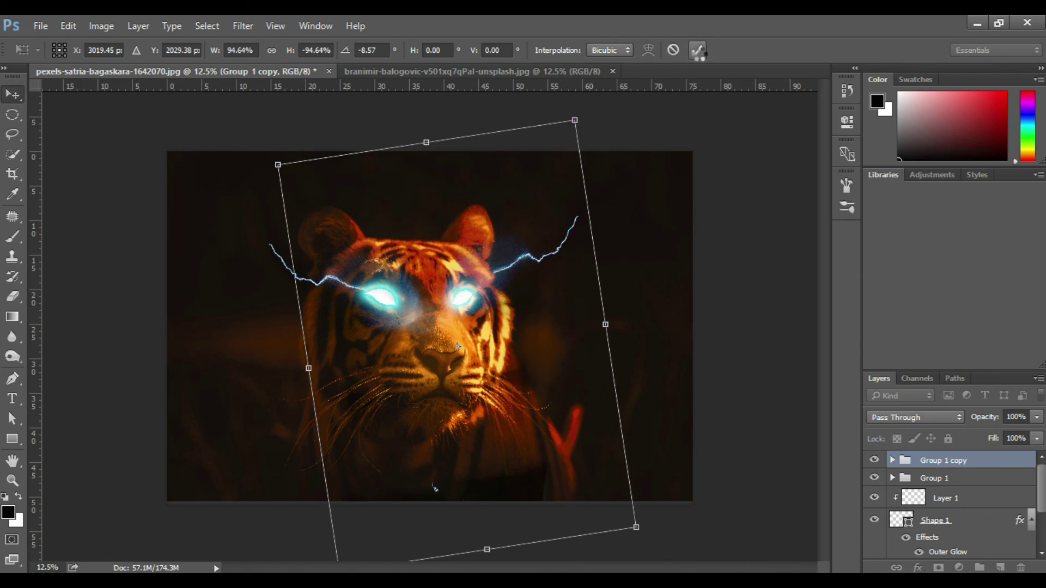